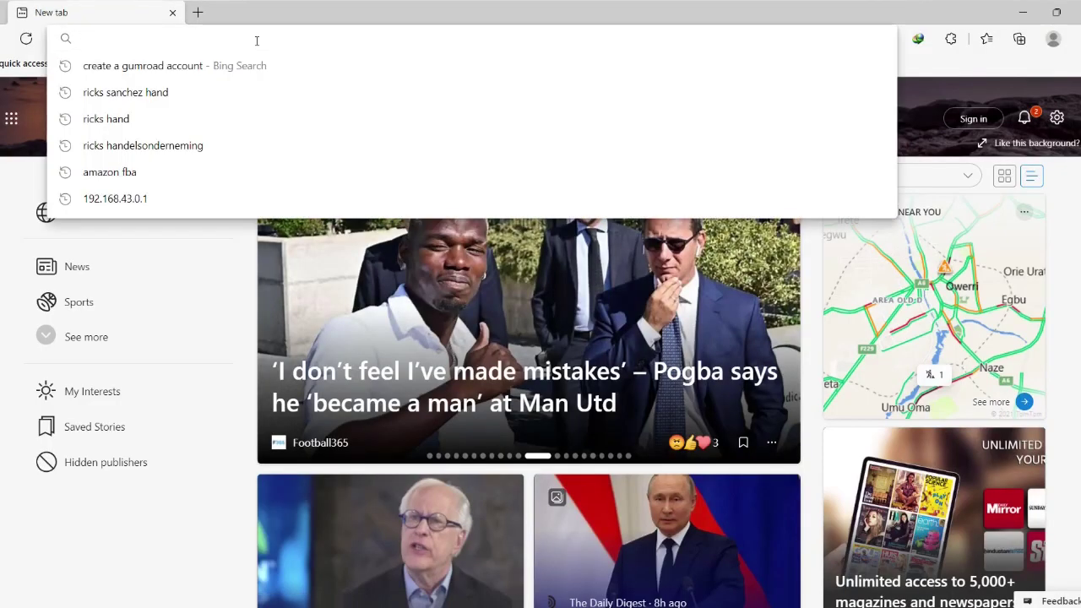
pyautogui.write('www.')
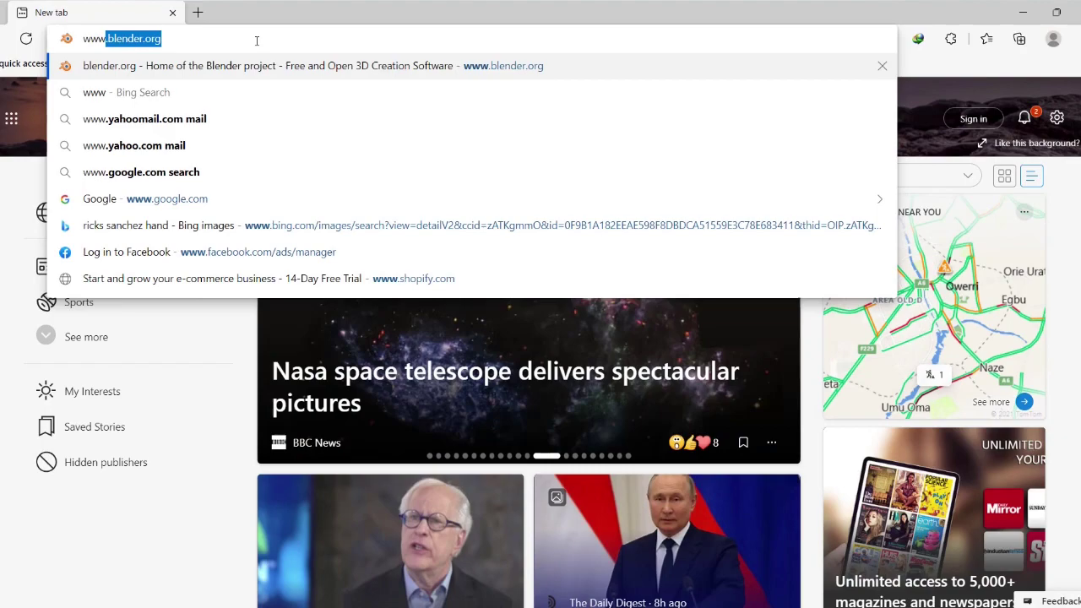
pyautogui.write('blen')
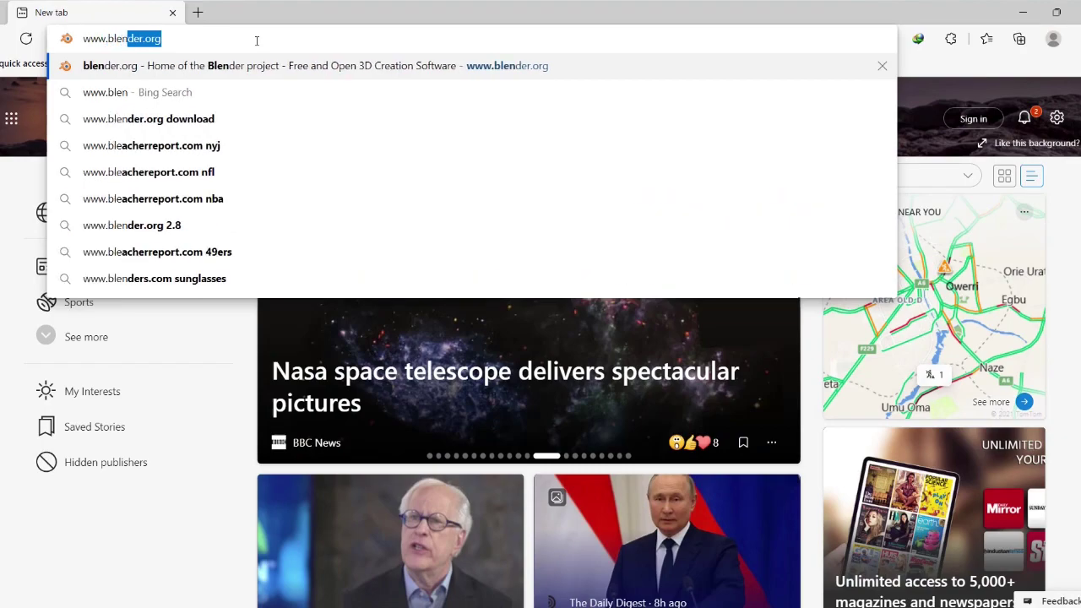
pyautogui.write('der')
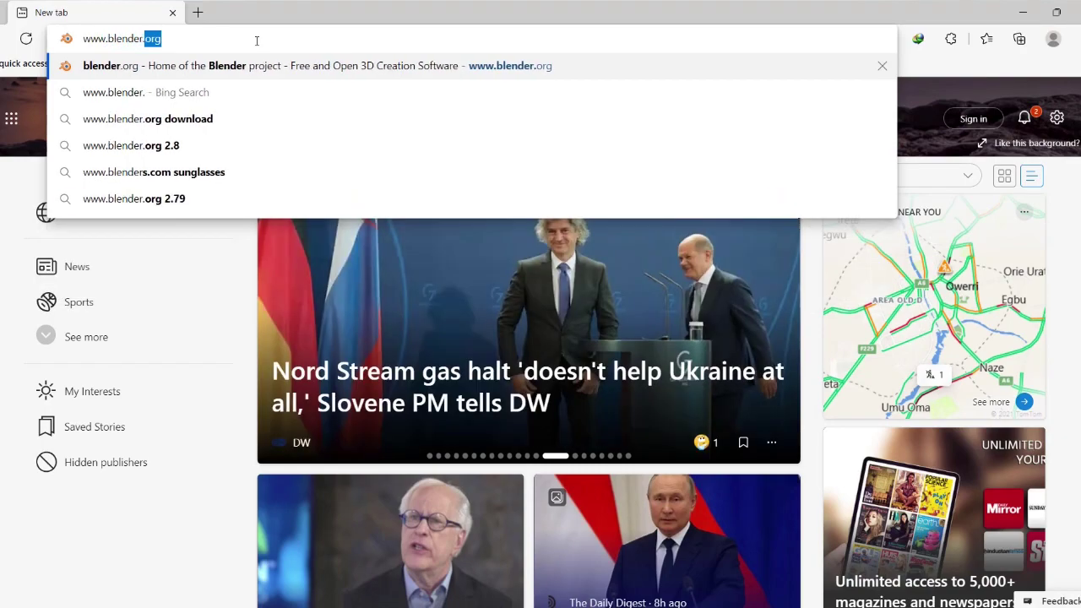
pyautogui.write('.org')
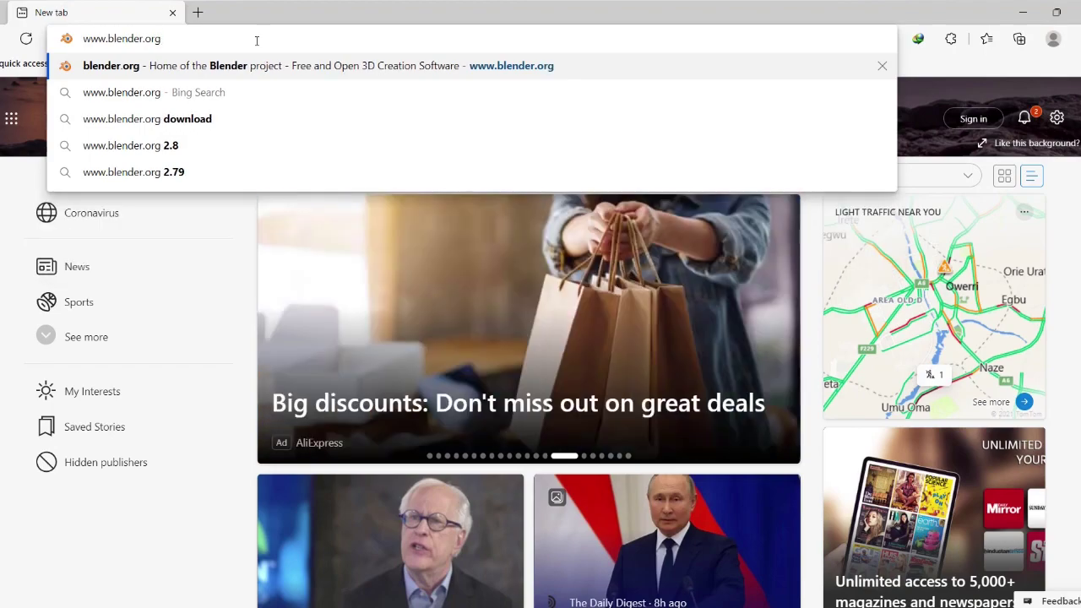
pyautogui.press('Return')
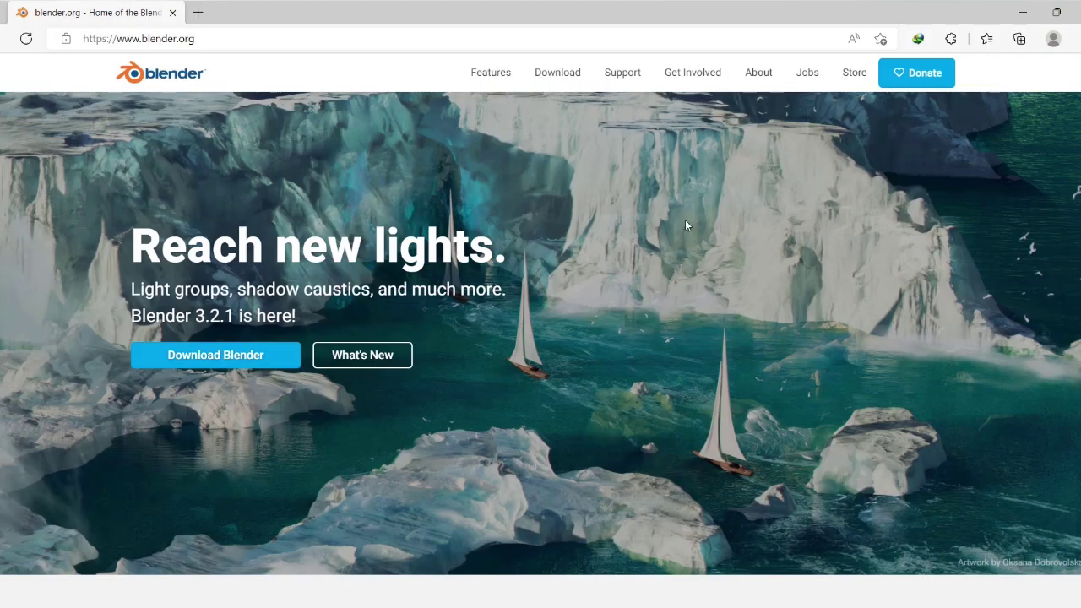
pyautogui.scroll(-1, 685, 219)
pyautogui.scroll(-2, 685, 221)
pyautogui.scroll(-4, 687, 223)
pyautogui.scroll(-3, 690, 231)
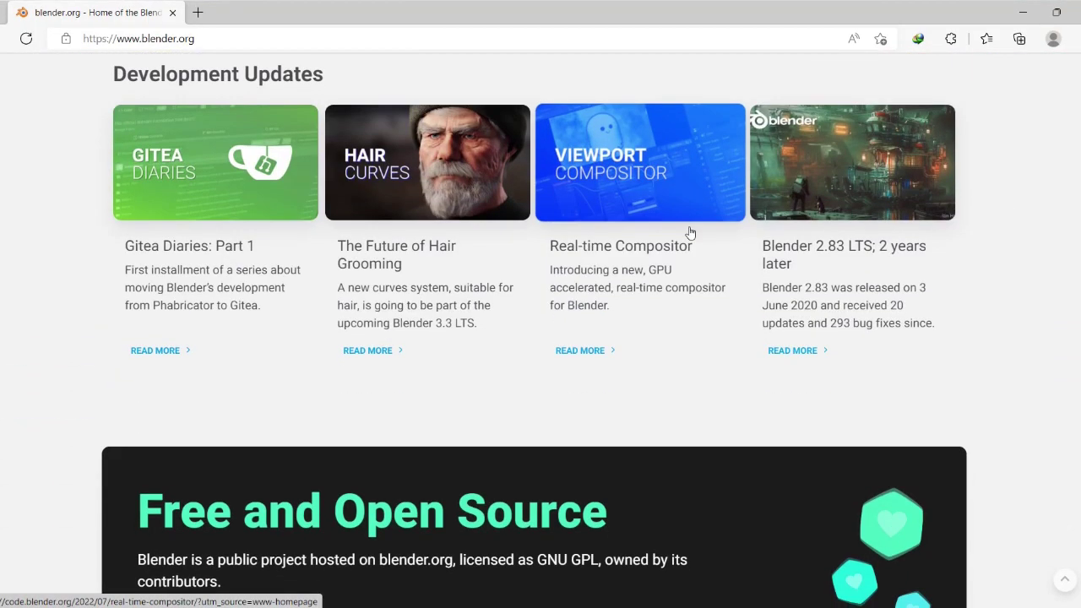
pyautogui.scroll(-4, 690, 230)
pyautogui.scroll(-3, 689, 227)
pyautogui.scroll(-3, 690, 230)
pyautogui.scroll(-3, 692, 235)
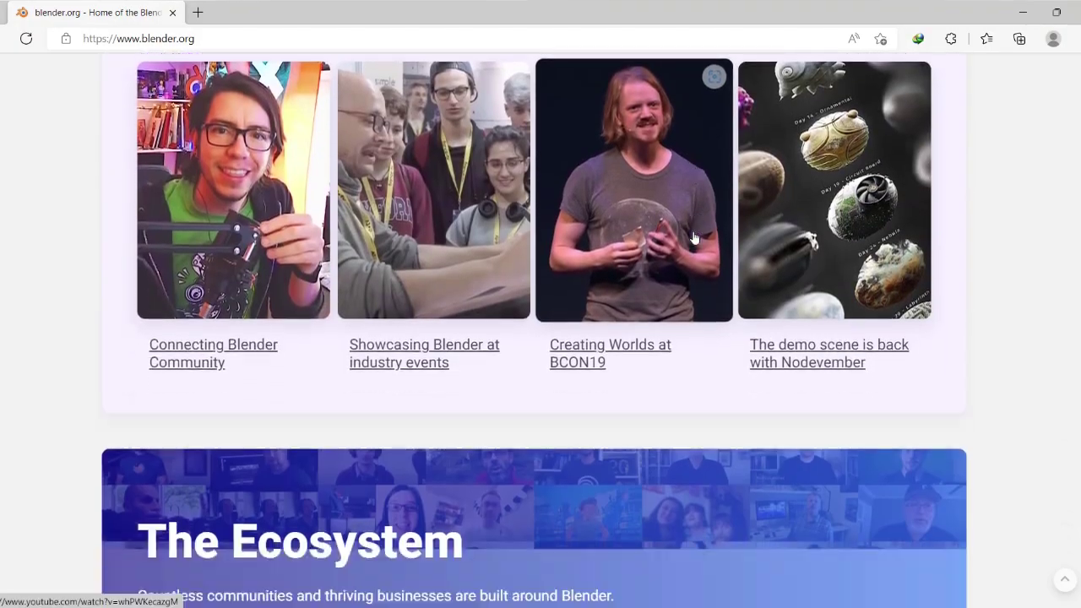
pyautogui.scroll(-5, 692, 237)
pyautogui.scroll(8, 695, 237)
pyautogui.scroll(6, 697, 235)
pyautogui.scroll(7, 696, 236)
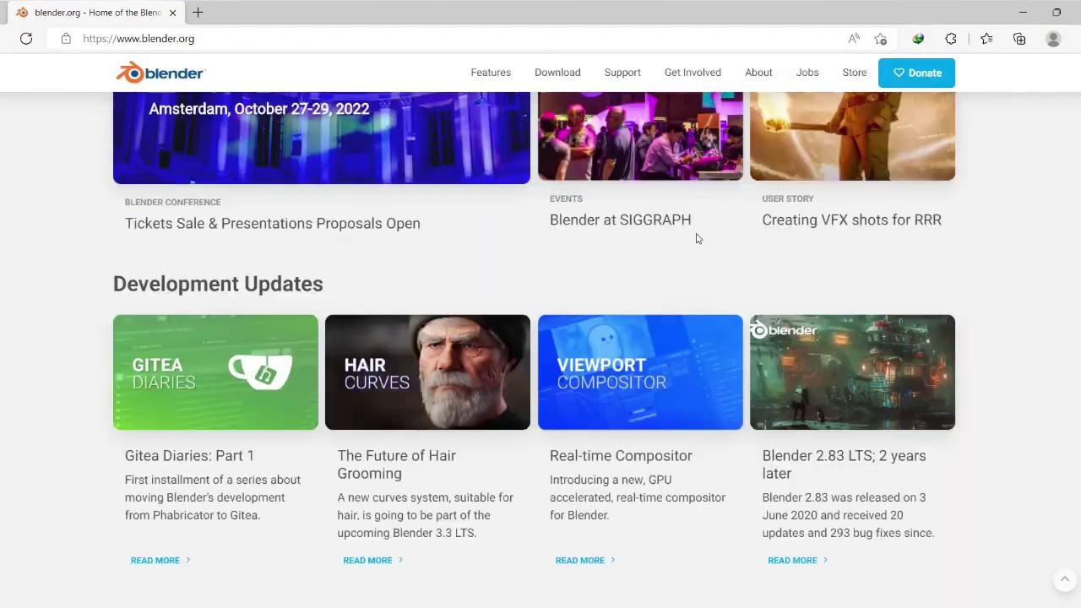
pyautogui.scroll(3, 696, 235)
pyautogui.scroll(7, 697, 233)
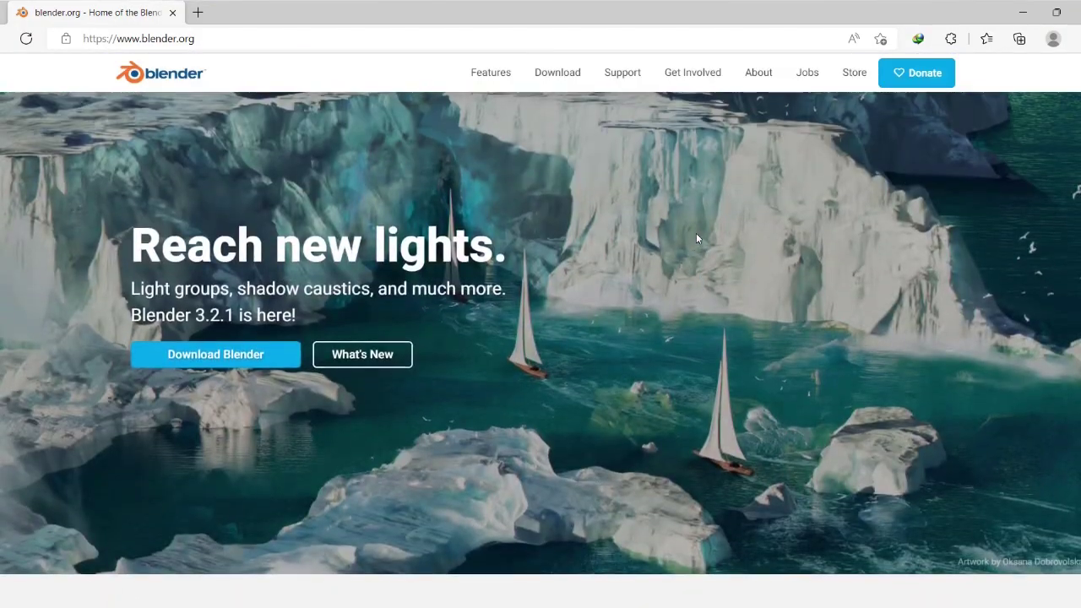
# - Start the Blender 3.2.1 Windows installer download, then cancel the 213.75 MB download prompt
pyautogui.click(237, 363)
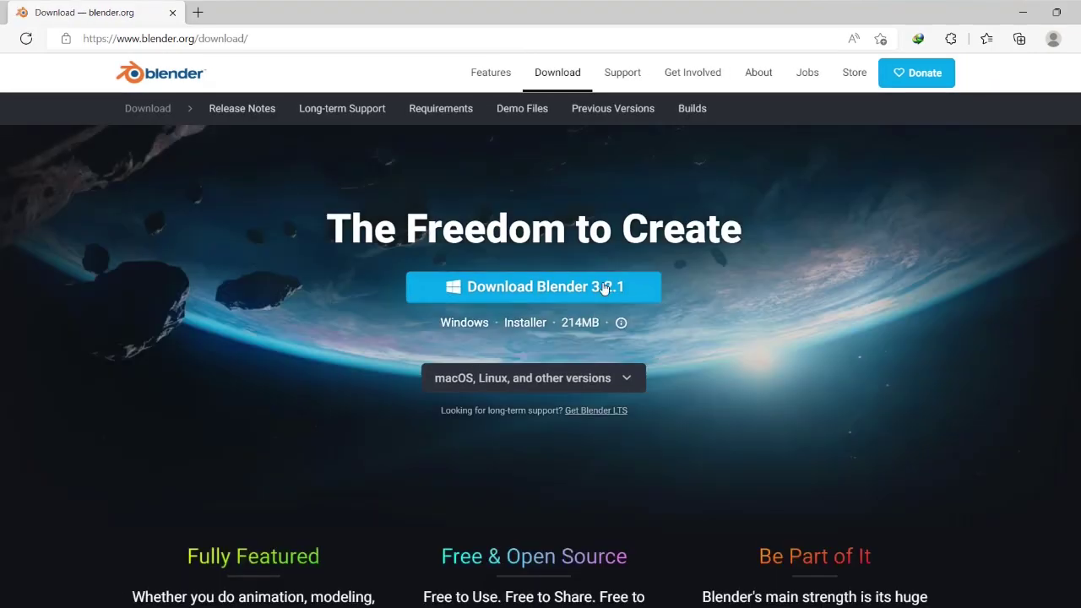
pyautogui.click(563, 291)
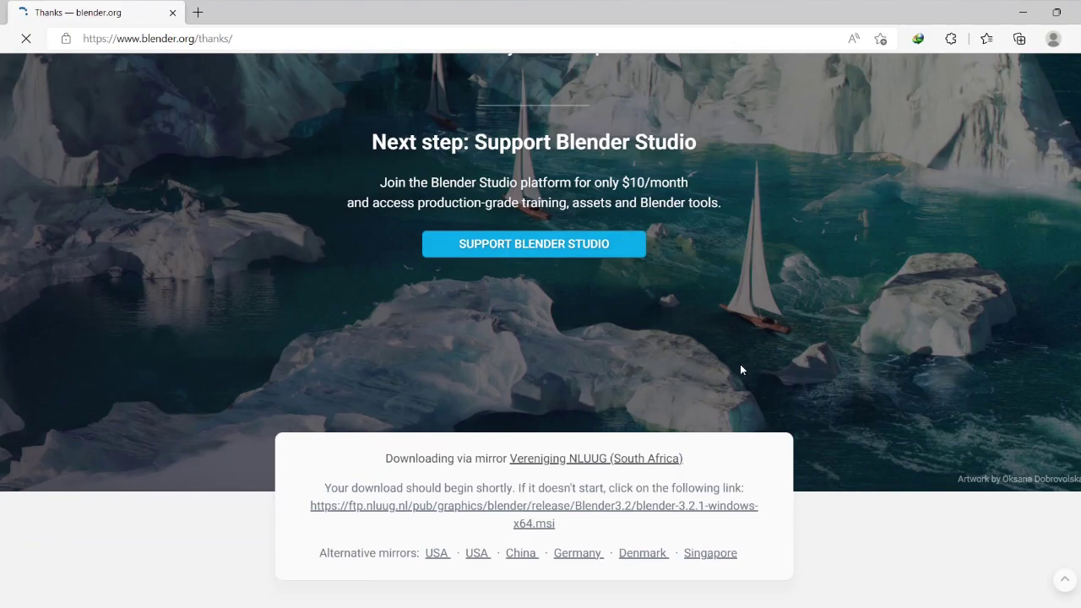
pyautogui.scroll(-3, 741, 369)
pyautogui.scroll(-4, 741, 369)
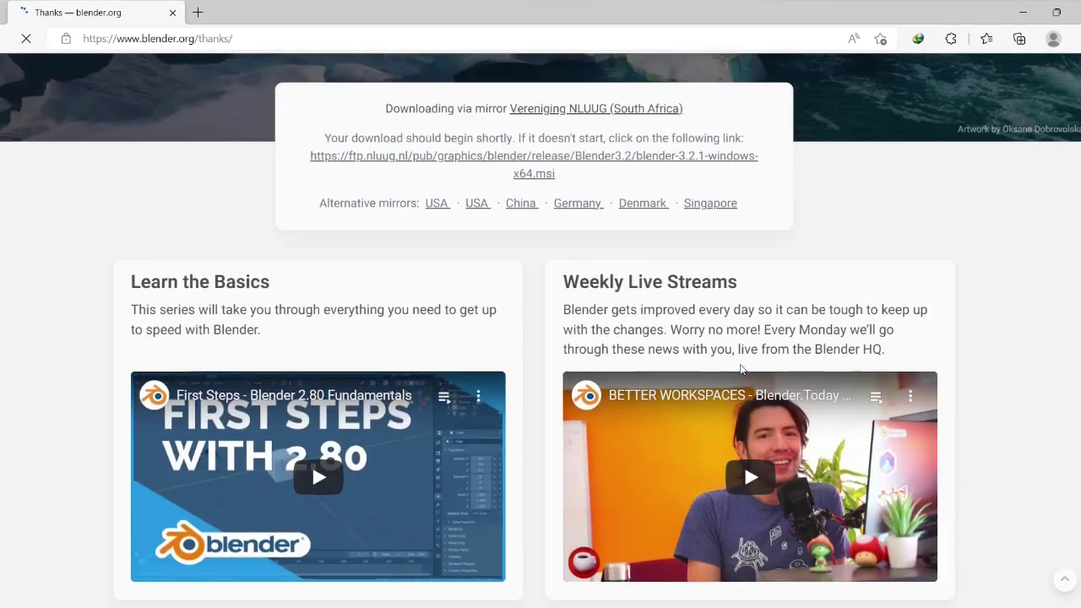
pyautogui.scroll(-3, 740, 369)
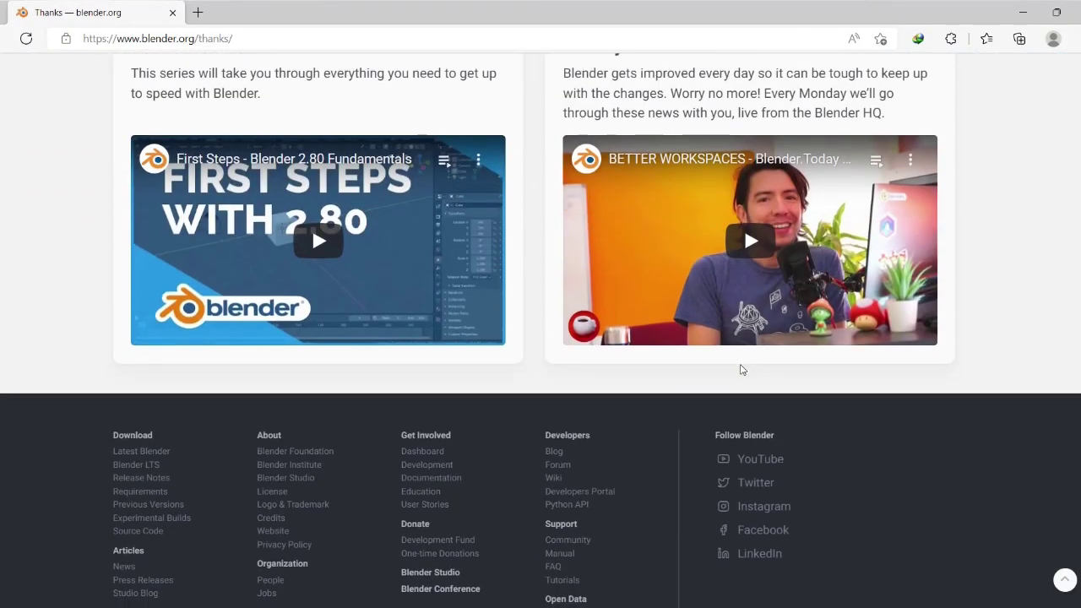
pyautogui.scroll(6, 740, 370)
pyautogui.scroll(5, 741, 370)
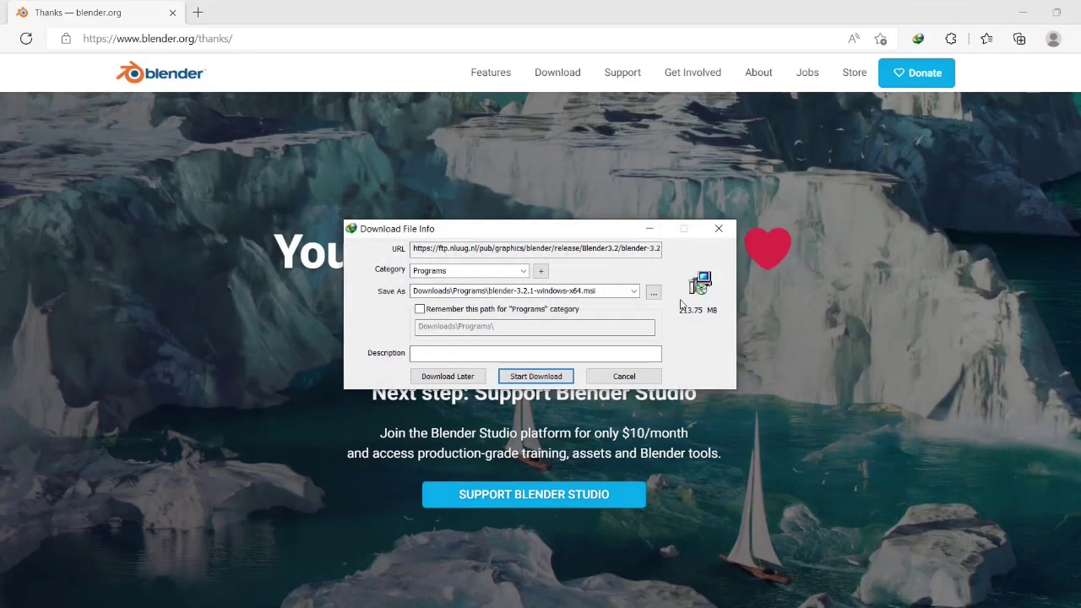
pyautogui.moveTo(605, 236); pyautogui.dragTo(590, 293)
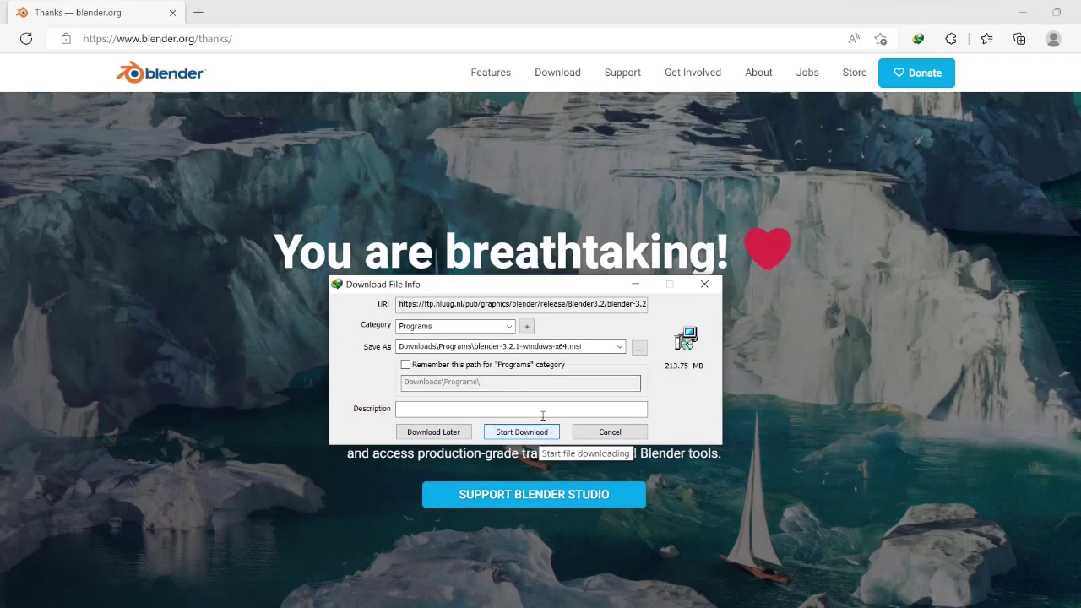
pyautogui.click(593, 433)
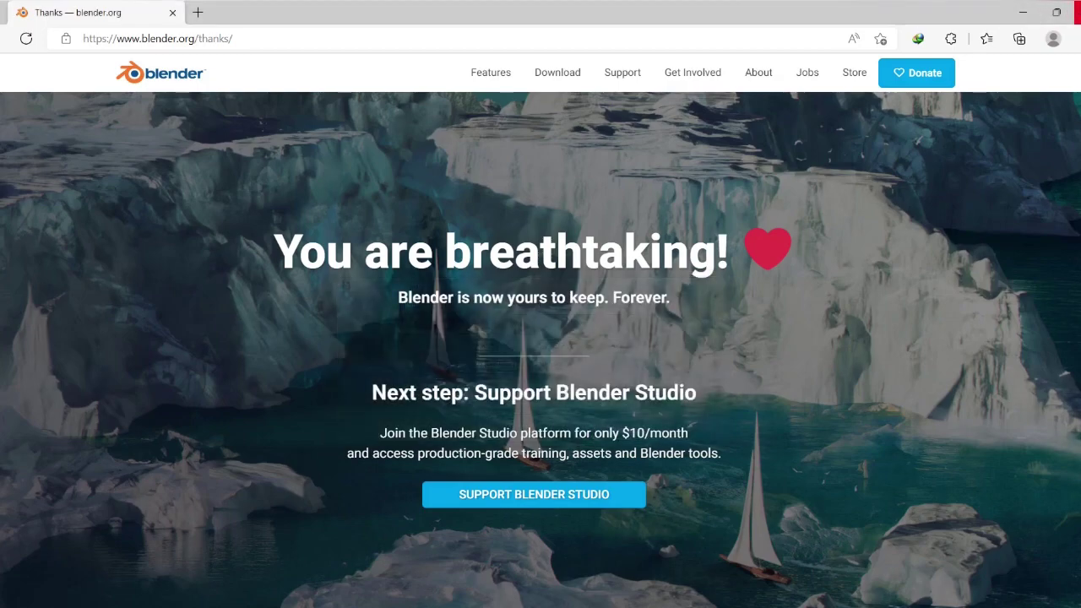
# - Minimize Edge and launch Blender from its desktop shortcut
pyautogui.click(1069, 12)
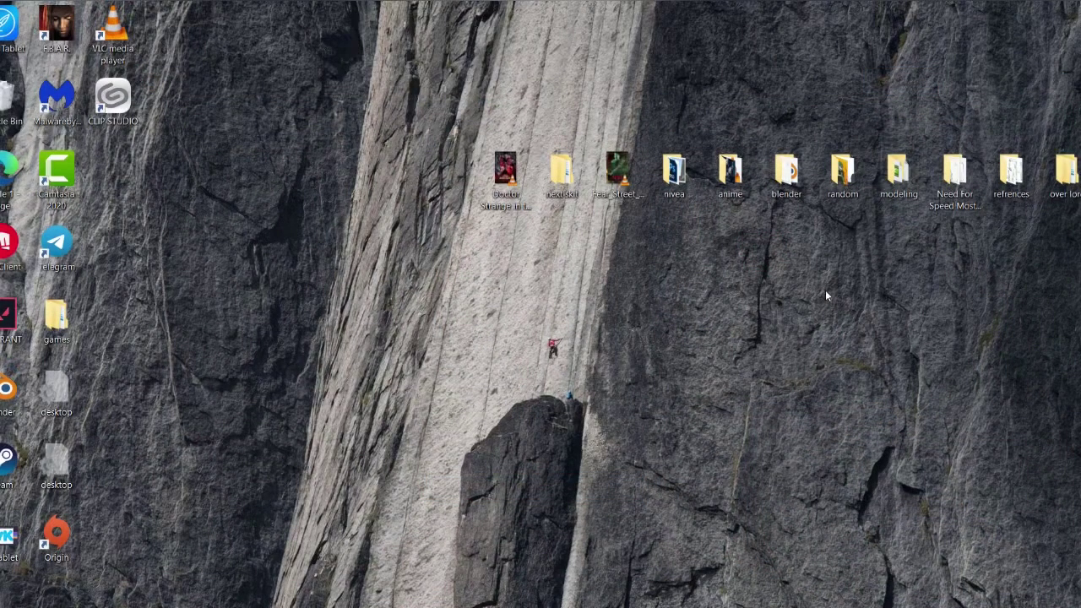
pyautogui.doubleClick(13, 400)
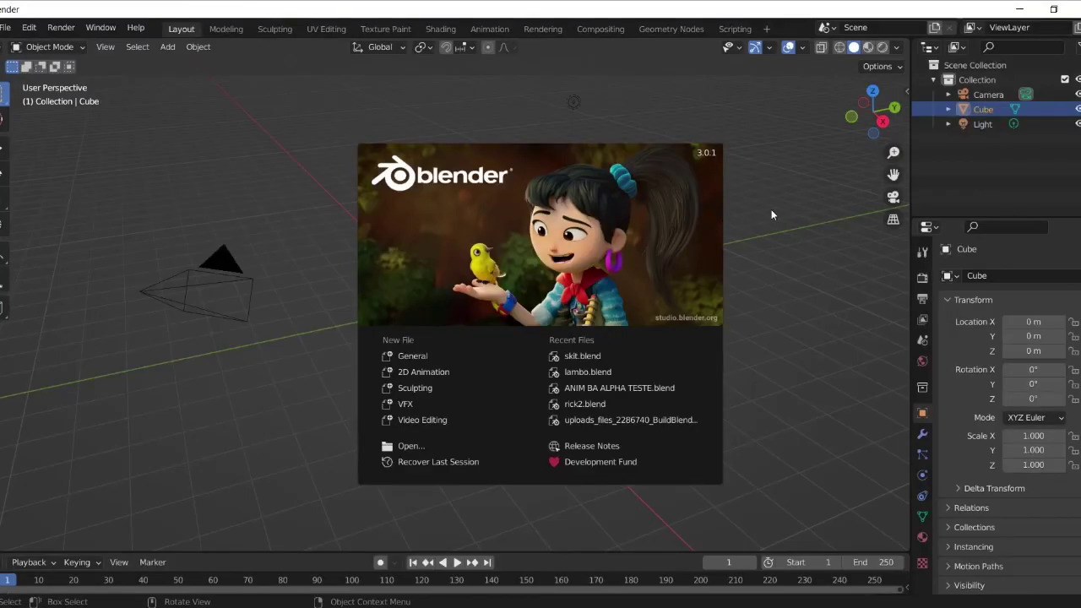
# - Close the splash screen and remove the default cube with X > Delete
pyautogui.click(768, 216)
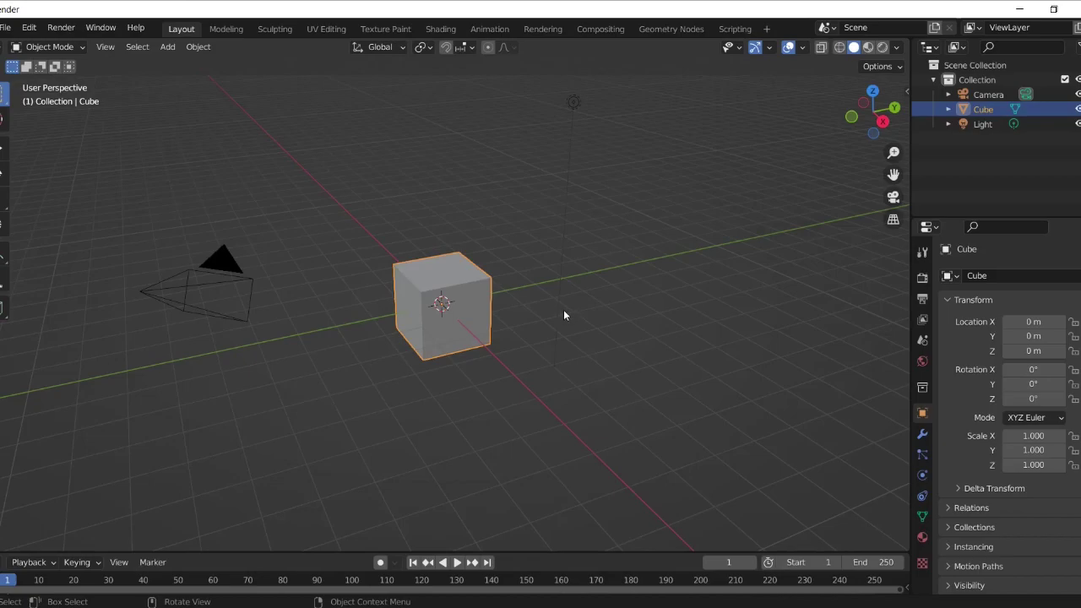
pyautogui.moveTo(565, 312)
pyautogui.mouseDown(button='middle')
pyautogui.moveTo(569, 290)
pyautogui.moveTo(246, 290)
pyautogui.moveTo(545, 304)
pyautogui.moveTo(669, 285)
pyautogui.moveTo(542, 288)
pyautogui.mouseUp(button='middle')
pyautogui.press('x')
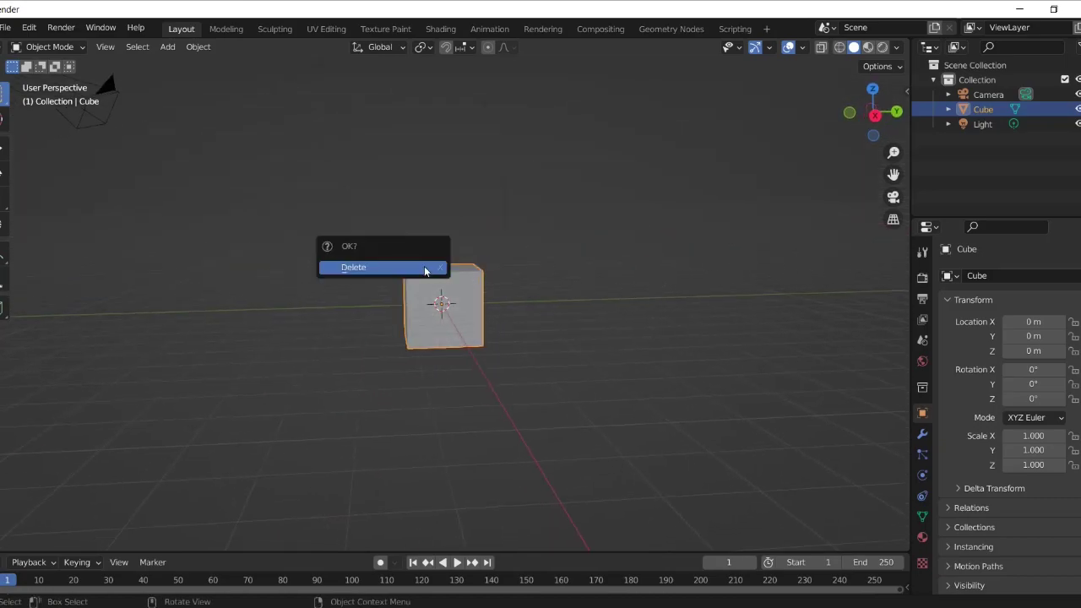
pyautogui.click(434, 268)
pyautogui.scroll(2, 448, 292)
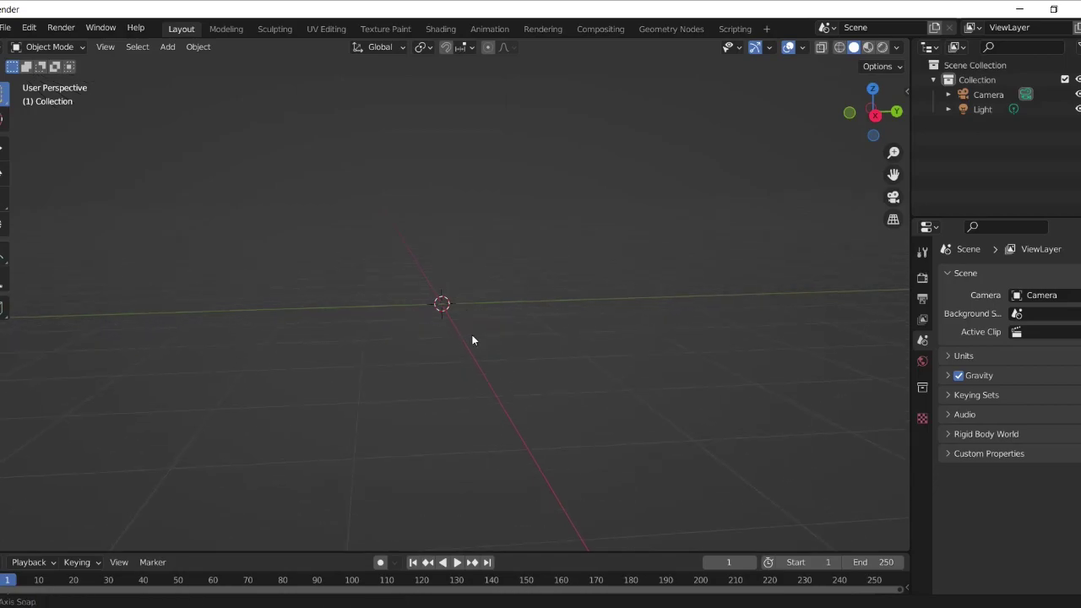
pyautogui.moveTo(472, 350); pyautogui.dragTo(474, 358, button='middle')
# - Add a cube via Shift+A > Mesh > Cube and inspect it from several angles
pyautogui.hotkey('shift', 'a')
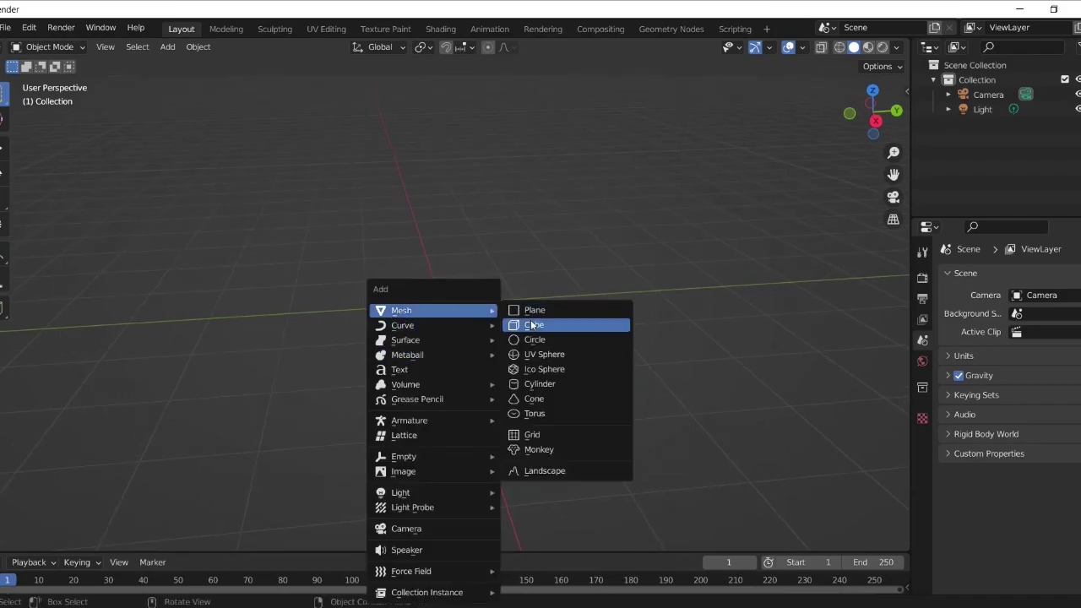
pyautogui.click(532, 325)
pyautogui.moveTo(295, 222)
pyautogui.mouseDown(button='middle')
pyautogui.moveTo(530, 314)
pyautogui.moveTo(570, 281)
pyautogui.mouseUp(button='middle')
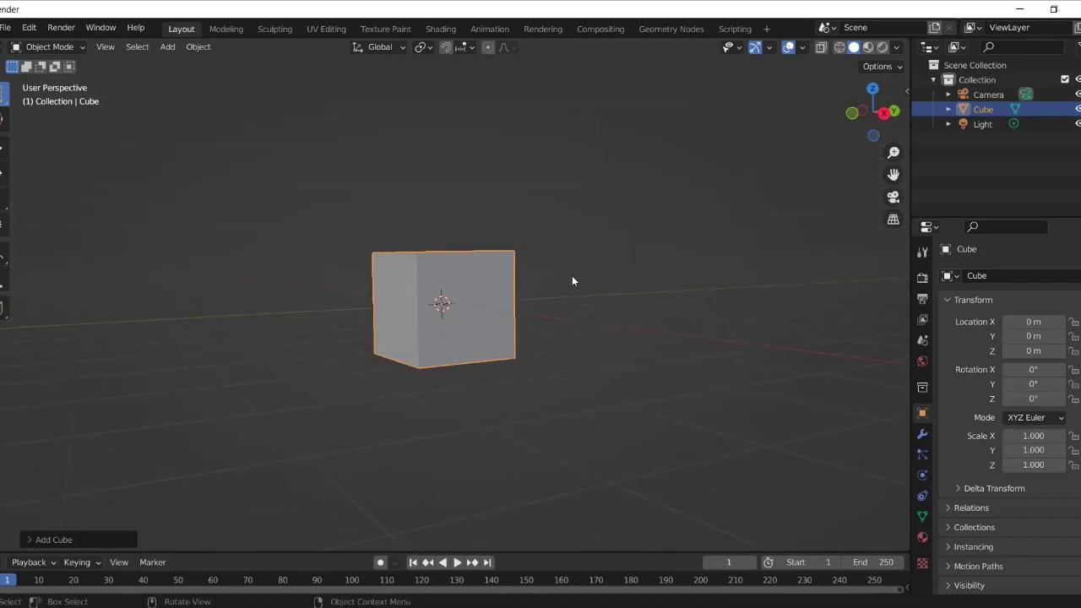
pyautogui.scroll(3, 572, 282)
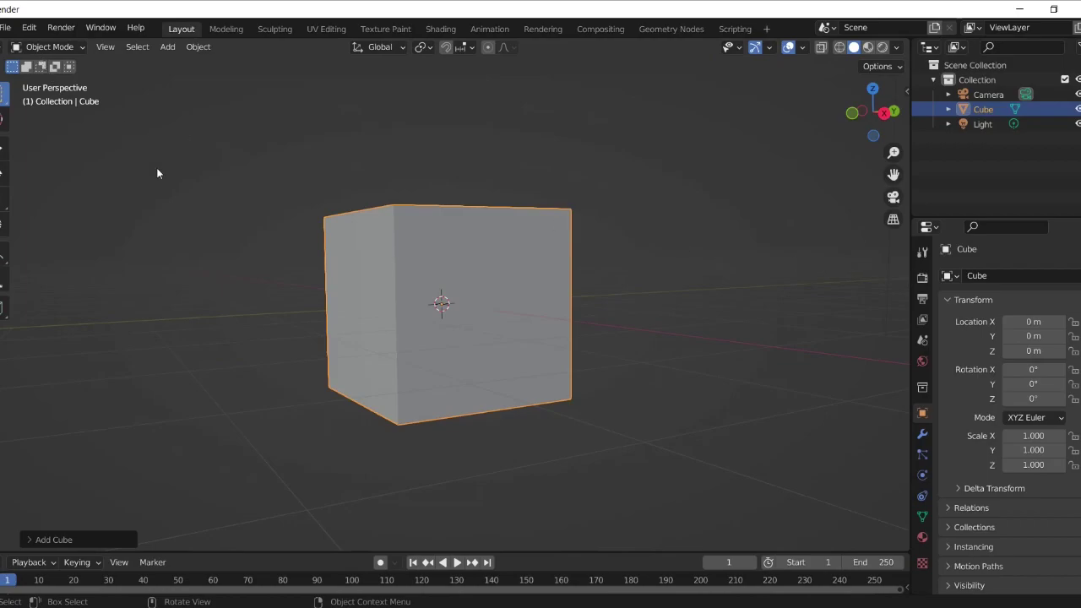
pyautogui.scroll(-2, 567, 259)
pyautogui.scroll(2, 564, 280)
pyautogui.moveTo(612, 301)
pyautogui.mouseDown(button='middle')
pyautogui.moveTo(399, 320)
pyautogui.moveTo(137, 307)
pyautogui.moveTo(702, 302)
pyautogui.moveTo(619, 300)
pyautogui.mouseUp(button='middle')
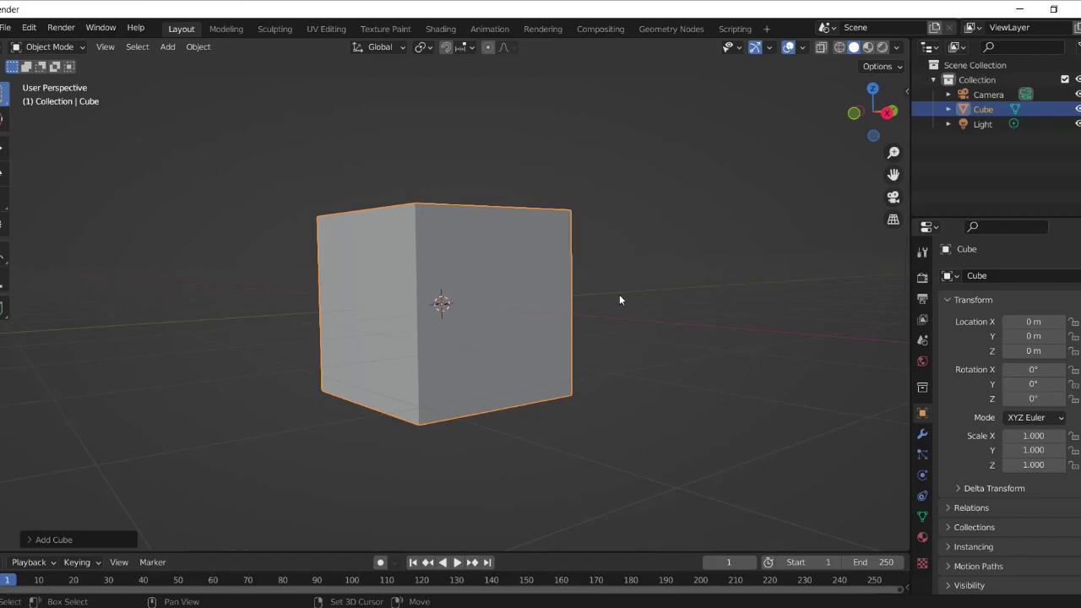
pyautogui.moveTo(619, 300)
pyautogui.keyDown('shift'); pyautogui.mouseDown(button='middle')
pyautogui.moveTo(628, 346)
pyautogui.moveTo(603, 277)
pyautogui.moveTo(645, 280)
pyautogui.moveTo(611, 312)
pyautogui.moveTo(630, 284)
pyautogui.moveTo(611, 321)
pyautogui.moveTo(610, 413)
pyautogui.moveTo(608, 377)
pyautogui.moveTo(588, 369)
pyautogui.moveTo(611, 278)
pyautogui.moveTo(625, 351)
pyautogui.moveTo(622, 262)
pyautogui.mouseUp(button='middle'); pyautogui.keyUp('shift')
pyautogui.click(645, 290)
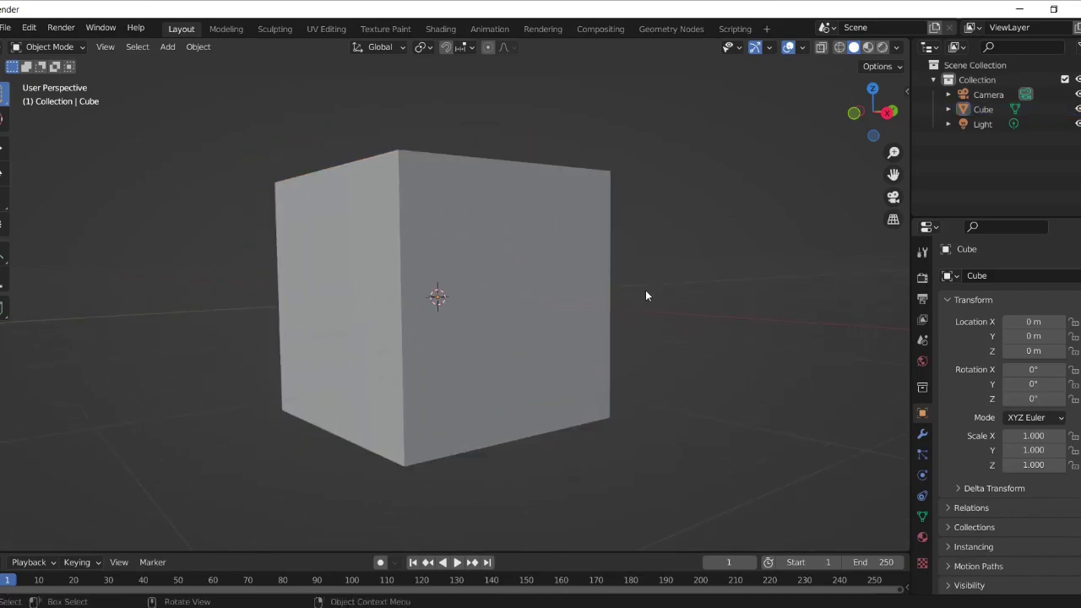
pyautogui.moveTo(646, 296)
pyautogui.mouseDown(button='middle')
pyautogui.moveTo(580, 338)
pyautogui.moveTo(582, 297)
pyautogui.moveTo(601, 302)
pyautogui.moveTo(626, 278)
pyautogui.moveTo(619, 272)
pyautogui.mouseUp(button='middle')
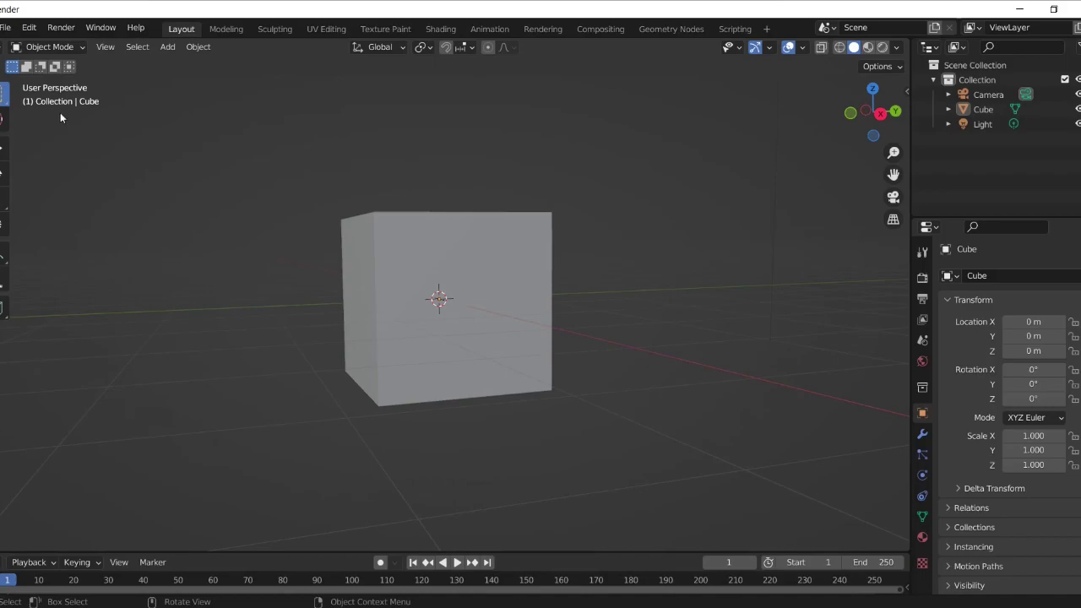
# - Turn on Emulate 3 Button Mouse in Edit > Preferences > Input
pyautogui.click(30, 29)
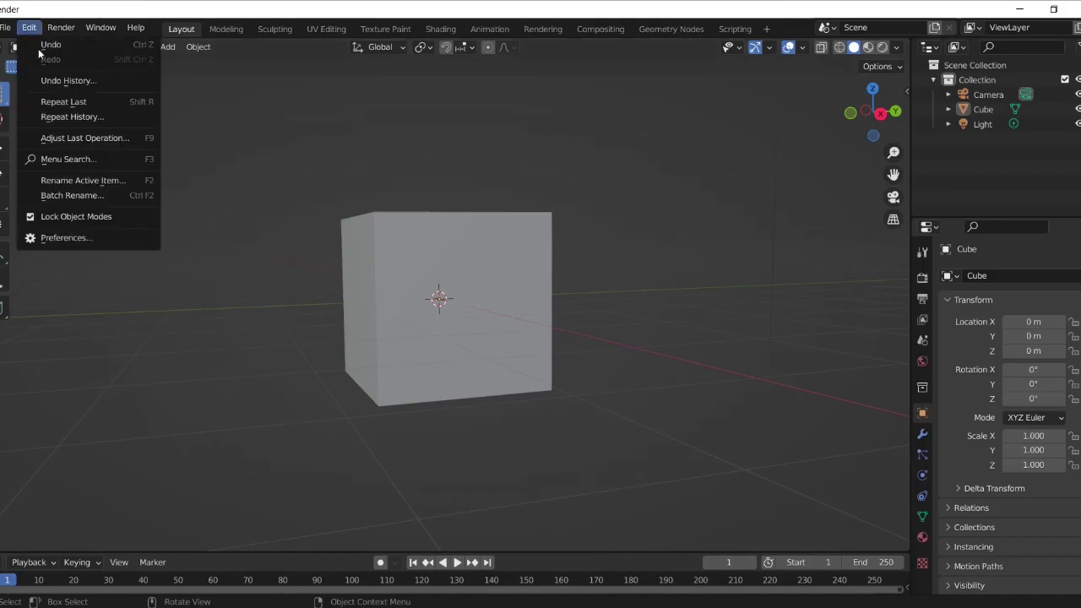
pyautogui.click(86, 238)
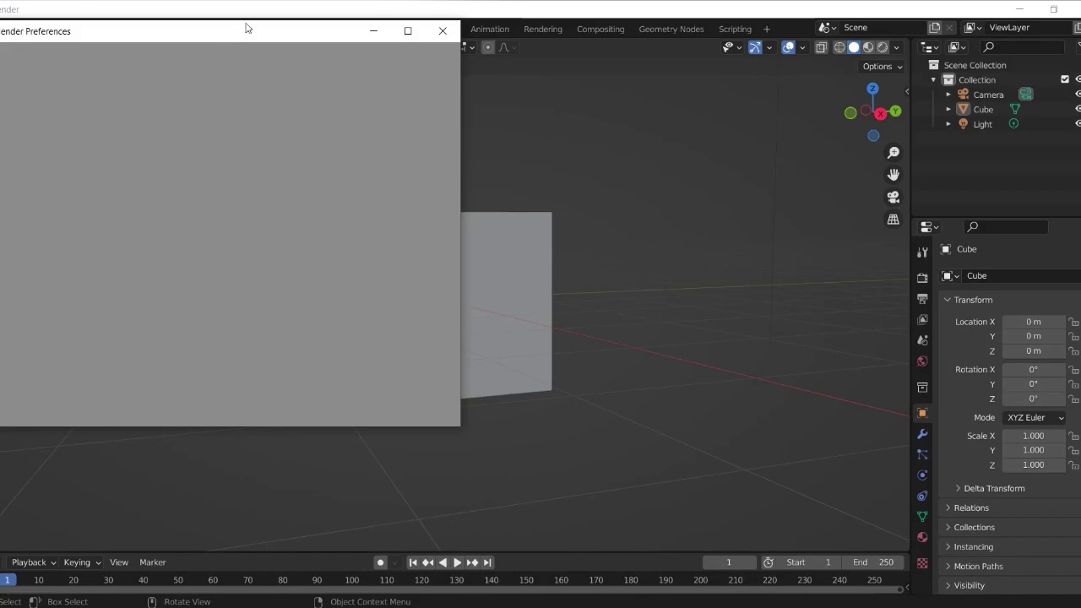
pyautogui.moveTo(254, 21); pyautogui.dragTo(285, 3)
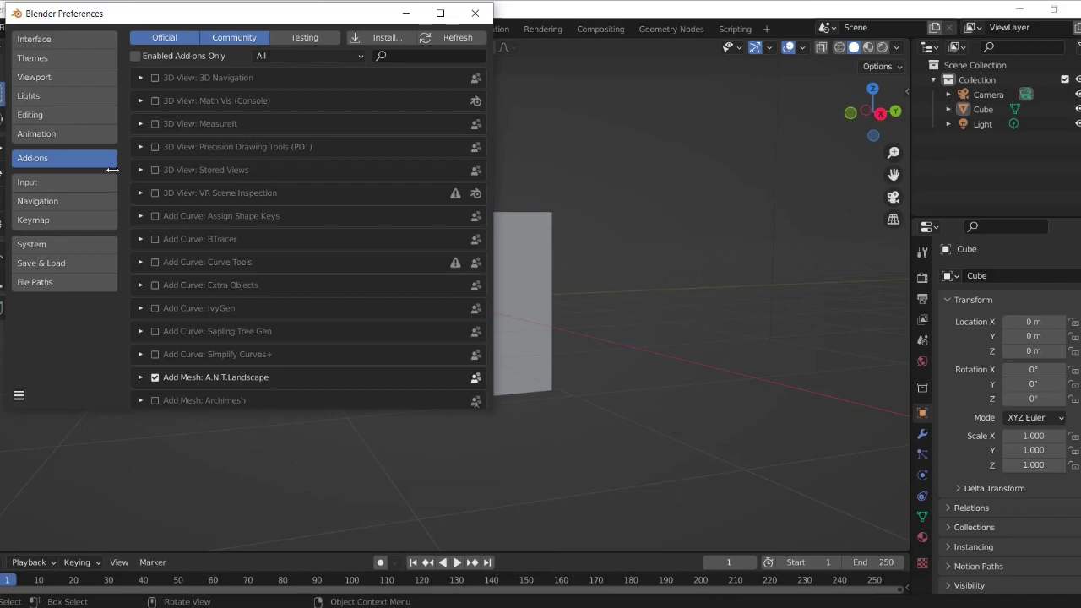
pyautogui.click(48, 183)
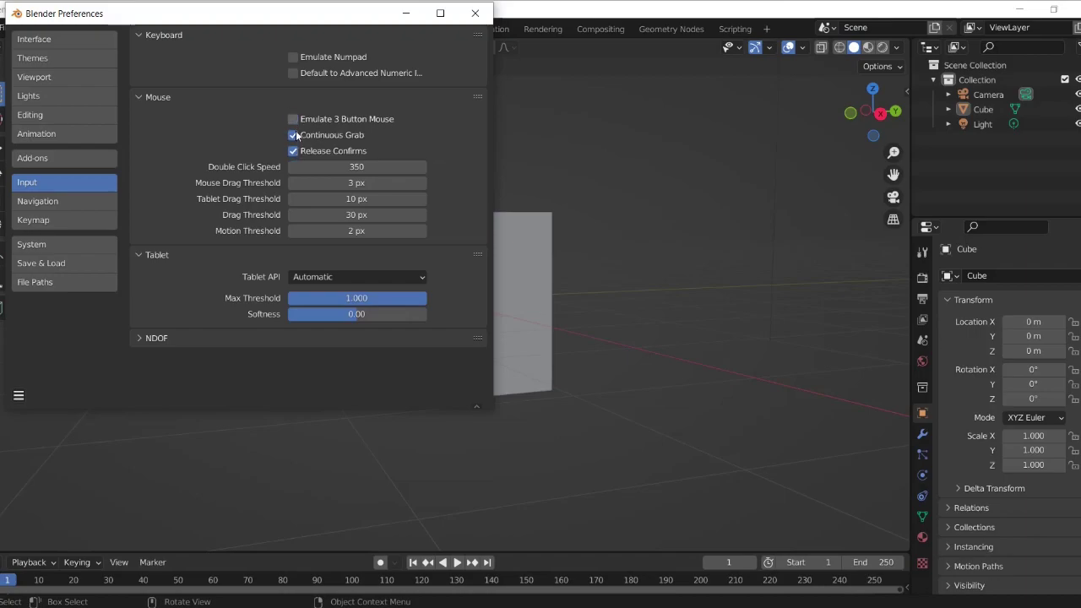
pyautogui.click(293, 120)
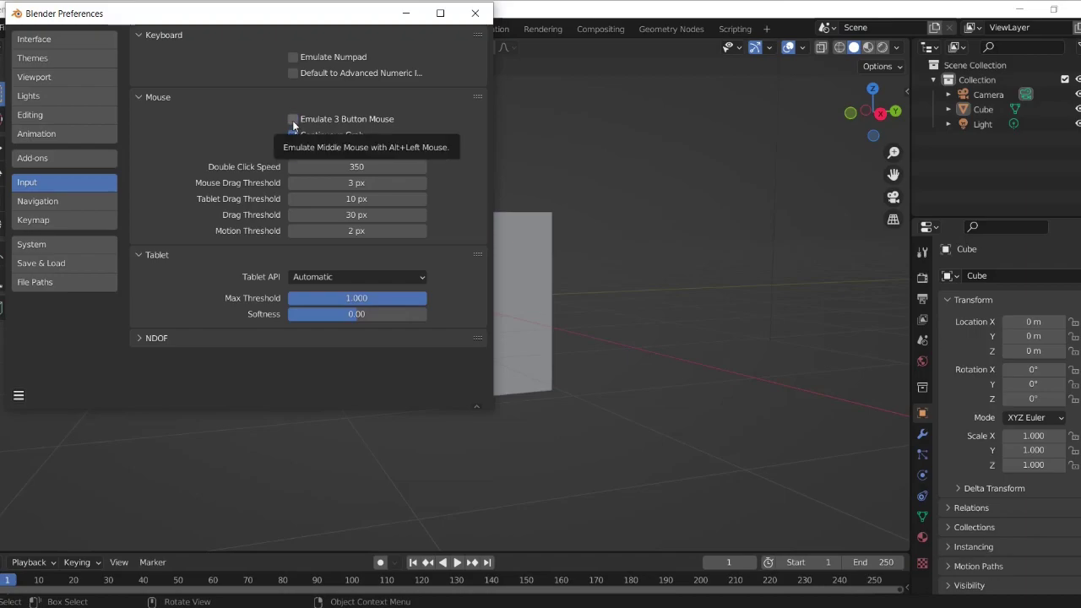
pyautogui.click(294, 120)
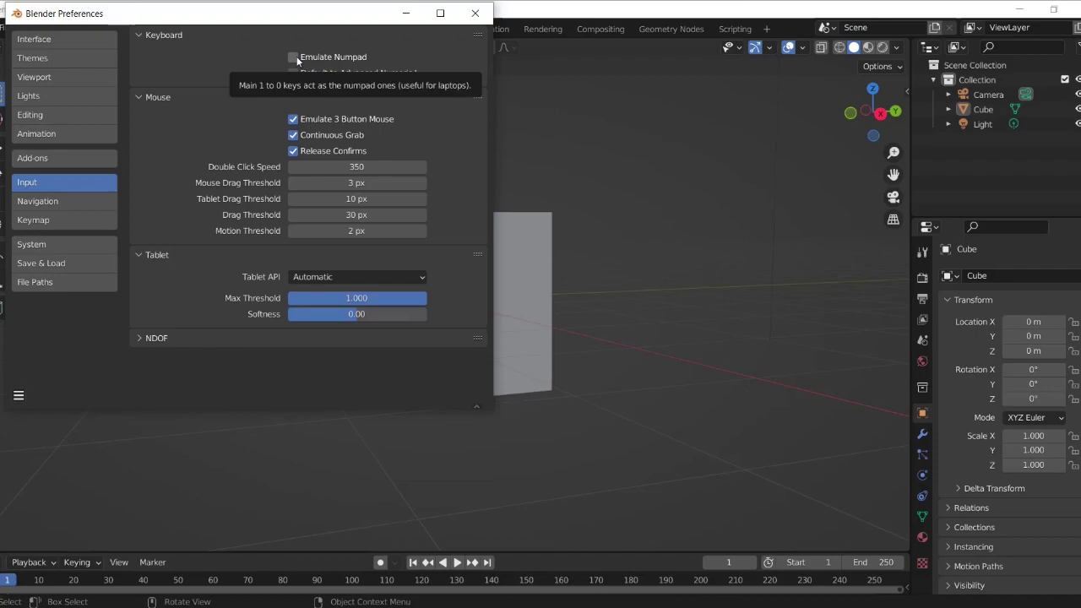
# - Toggle Emulate Numpad and save the preferences
pyautogui.click(295, 58)
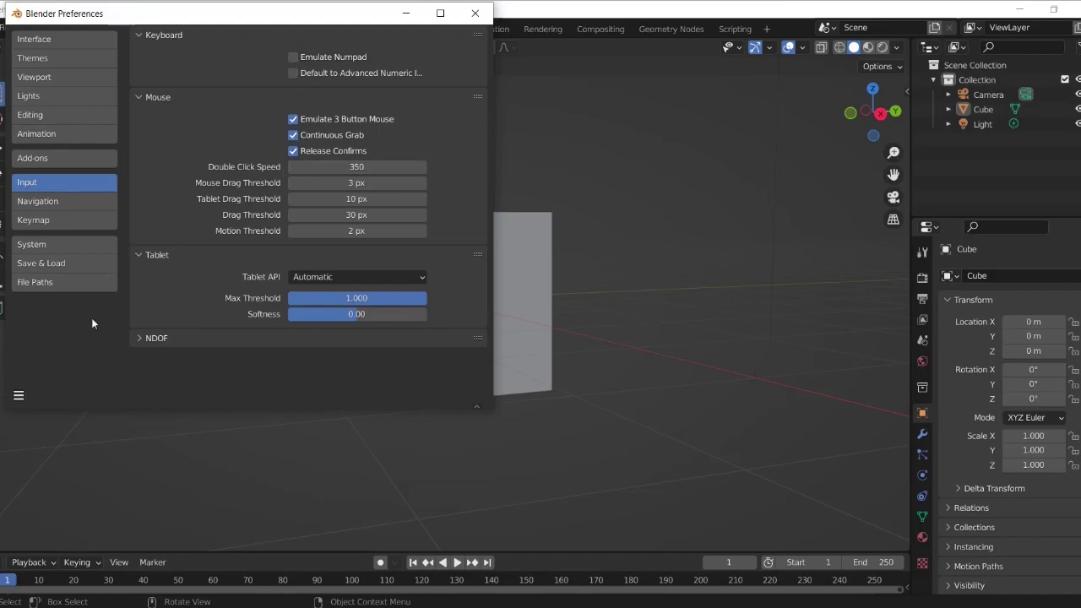
pyautogui.click(17, 397)
pyautogui.click(79, 357)
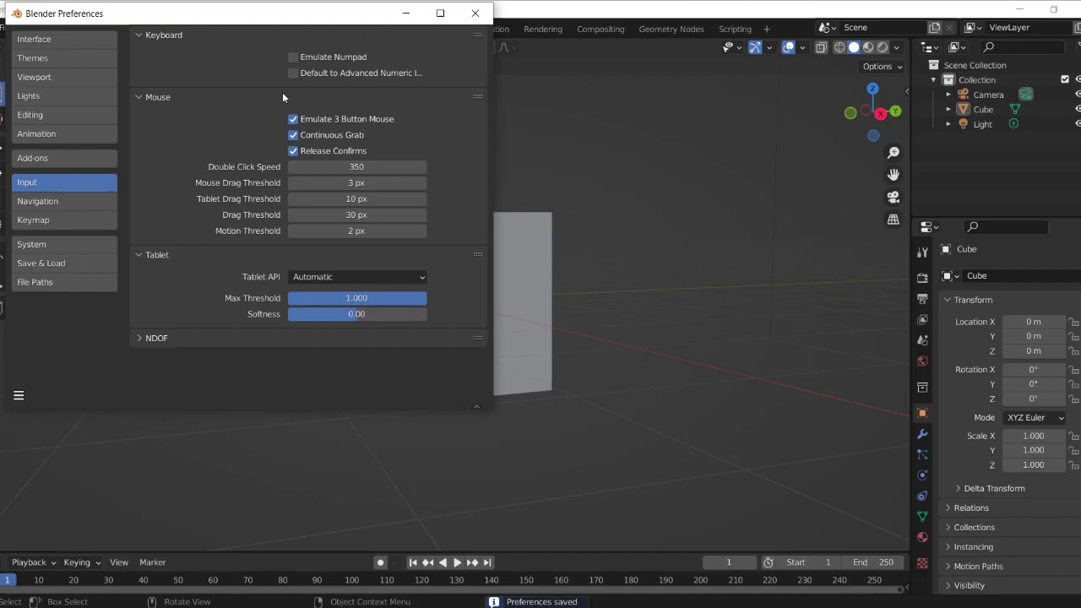
# - Minimize Preferences and test orbiting, Ctrl-zooming and Shift-panning around the cube with the emulated mouse
pyautogui.click(405, 15)
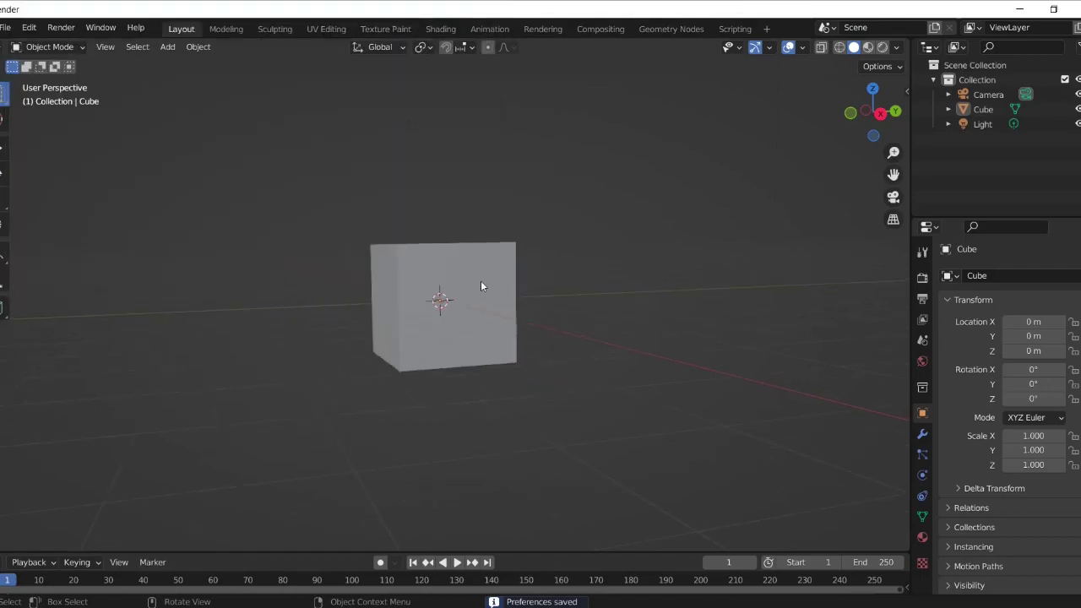
pyautogui.scroll(1, 480, 283)
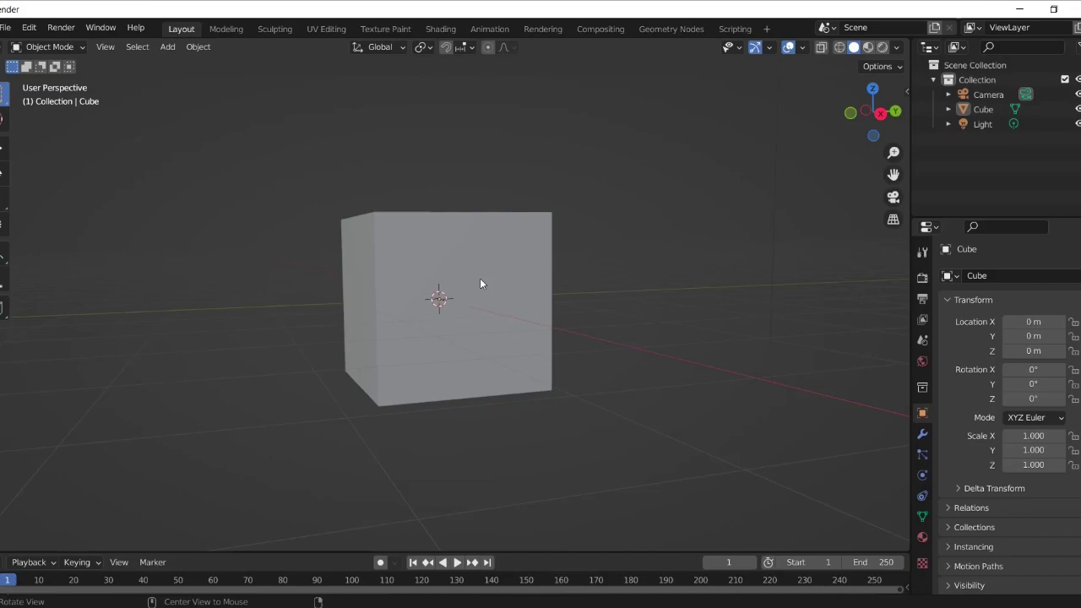
pyautogui.moveTo(480, 283)
pyautogui.mouseDown(button='middle')
pyautogui.moveTo(406, 333)
pyautogui.moveTo(326, 316)
pyautogui.moveTo(567, 302)
pyautogui.mouseUp(button='middle')
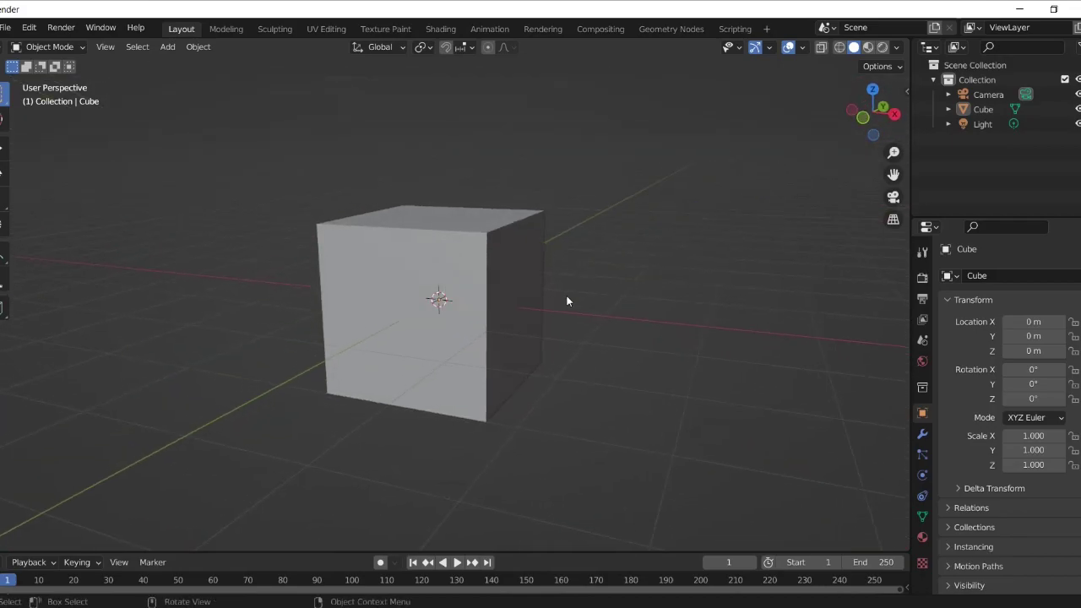
pyautogui.press('ctrl')
pyautogui.moveTo(566, 298)
pyautogui.keyDown('ctrl'); pyautogui.mouseDown(button='middle')
pyautogui.moveTo(567, 380)
pyautogui.moveTo(565, 286)
pyautogui.moveTo(573, 378)
pyautogui.moveTo(574, 315)
pyautogui.mouseUp(button='middle'); pyautogui.keyUp('ctrl')
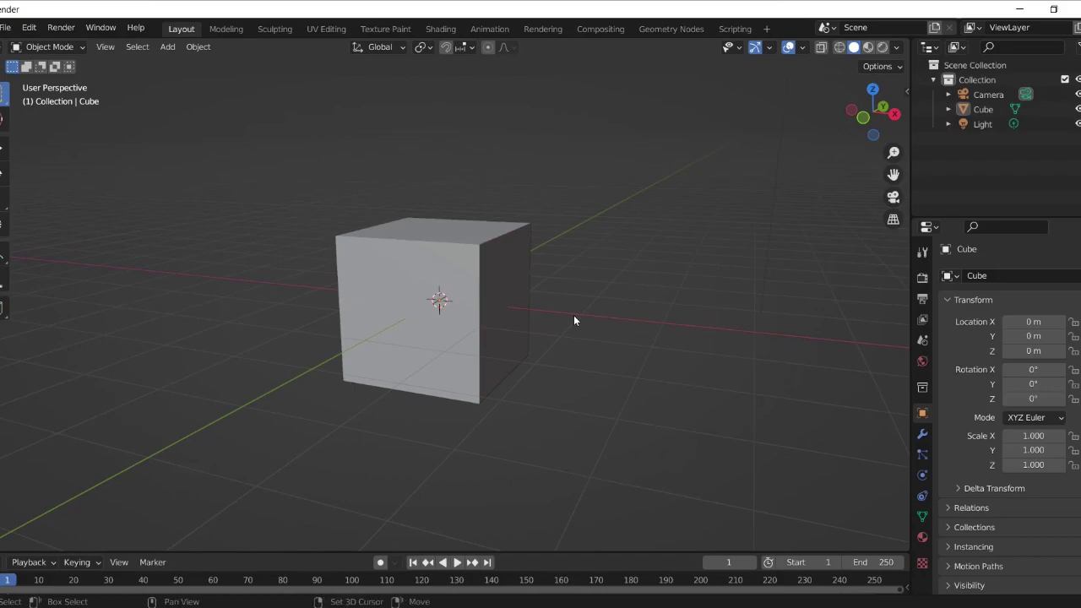
pyautogui.press('shift')
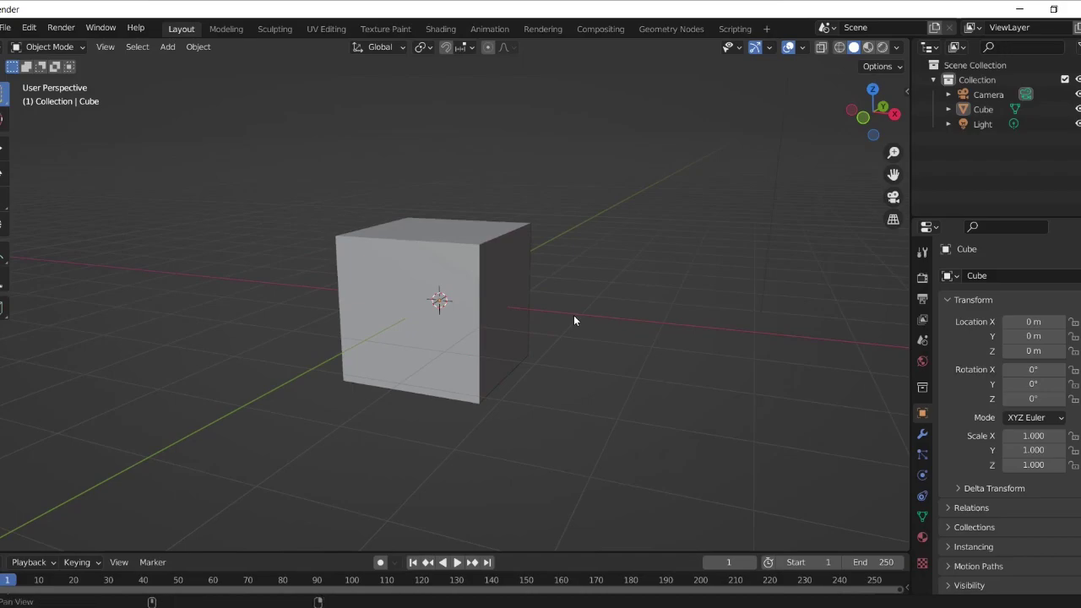
pyautogui.moveTo(574, 320)
pyautogui.keyDown('shift'); pyautogui.mouseDown(button='middle')
pyautogui.moveTo(464, 341)
pyautogui.moveTo(547, 386)
pyautogui.moveTo(580, 244)
pyautogui.moveTo(564, 352)
pyautogui.moveTo(565, 246)
pyautogui.moveTo(573, 251)
pyautogui.moveTo(414, 296)
pyautogui.moveTo(509, 290)
pyautogui.moveTo(375, 250)
pyautogui.moveTo(349, 290)
pyautogui.moveTo(265, 286)
pyautogui.moveTo(224, 258)
pyautogui.mouseUp(button='middle'); pyautogui.keyUp('shift')
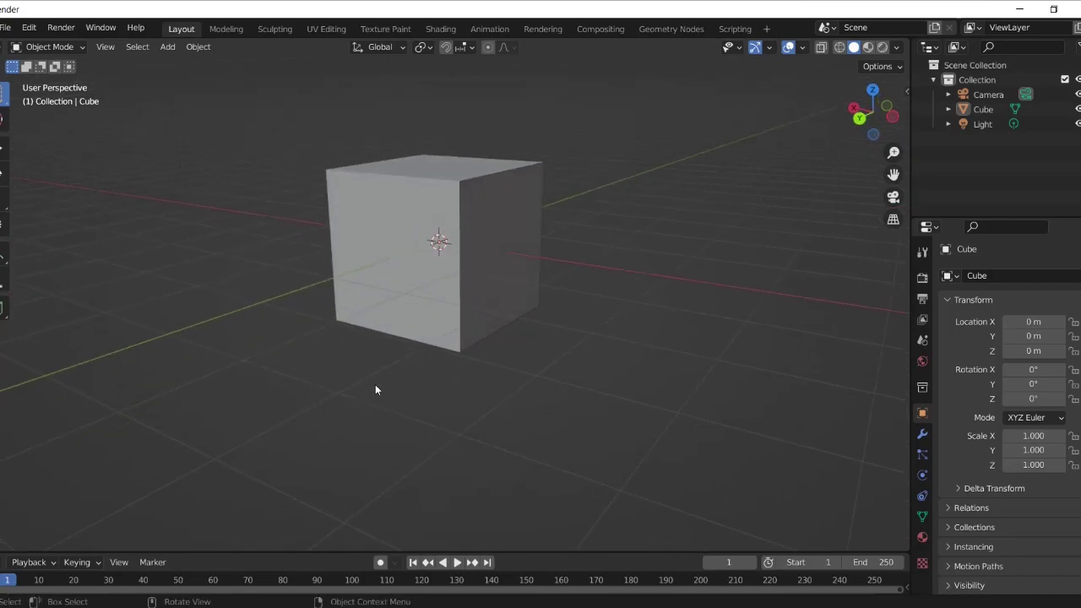
pyautogui.moveTo(499, 321)
pyautogui.mouseDown(button='middle')
pyautogui.moveTo(505, 370)
pyautogui.moveTo(474, 347)
pyautogui.mouseUp(button='middle')
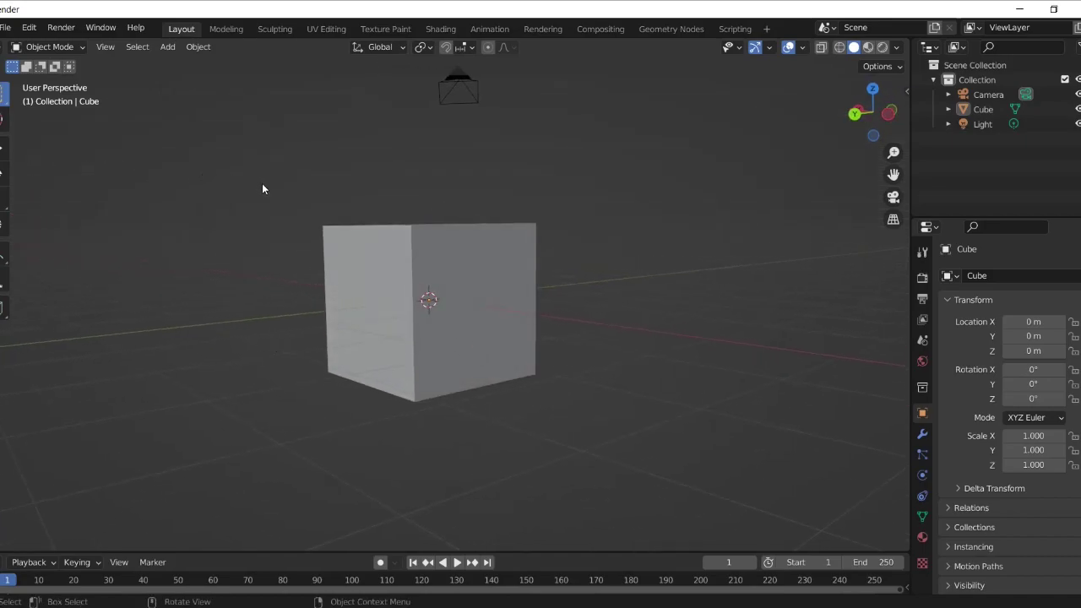
pyautogui.moveTo(586, 263)
pyautogui.mouseDown(button='middle')
pyautogui.moveTo(54, 270)
pyautogui.moveTo(873, 255)
pyautogui.moveTo(719, 262)
pyautogui.mouseUp(button='middle')
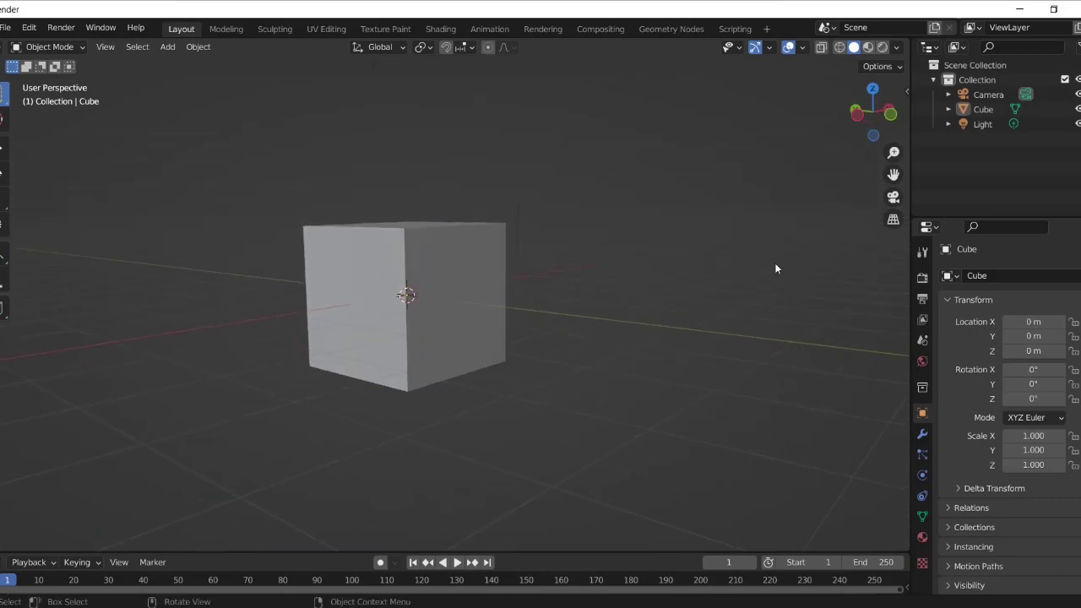
# - Add an Array modifier to the cube in the Modifier tab with Count 3
pyautogui.click(922, 434)
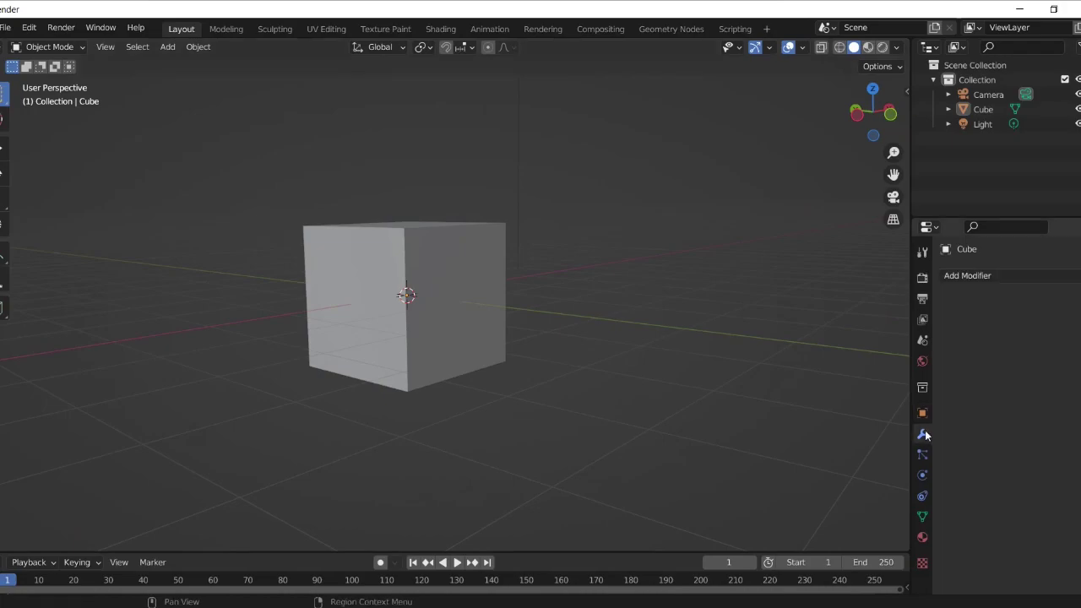
pyautogui.click(975, 278)
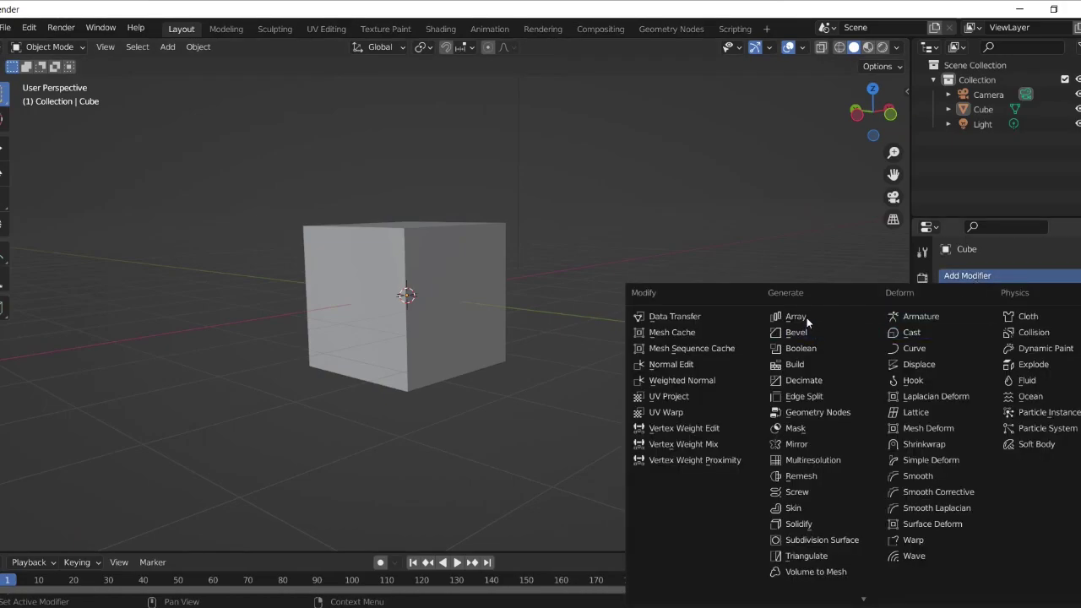
pyautogui.click(482, 302)
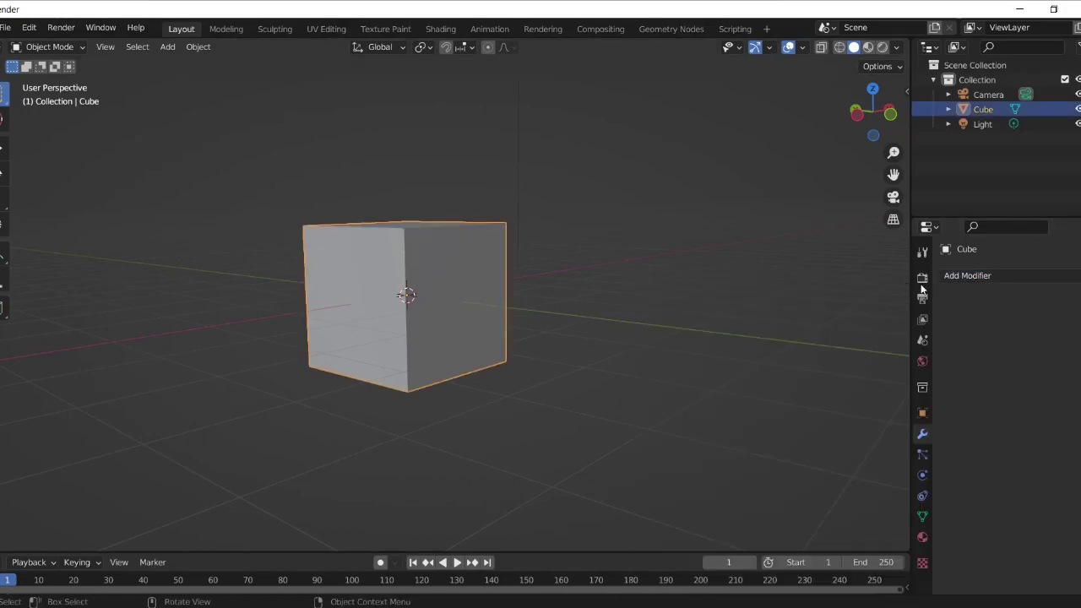
pyautogui.click(1017, 279)
pyautogui.click(813, 321)
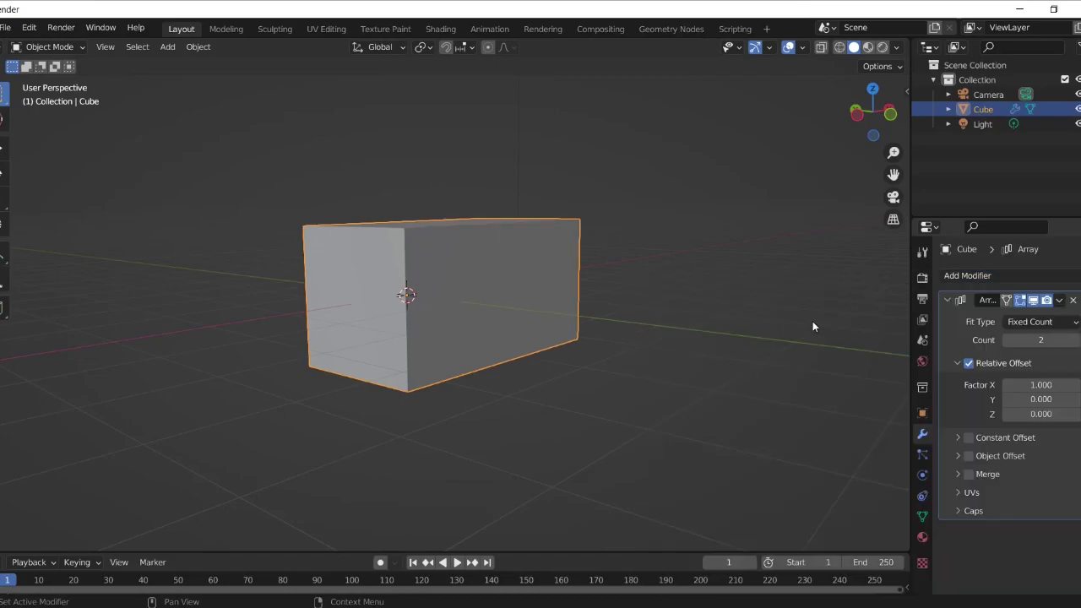
pyautogui.moveTo(713, 326)
pyautogui.mouseDown(button='middle')
pyautogui.moveTo(649, 343)
pyautogui.moveTo(865, 337)
pyautogui.mouseUp(button='middle')
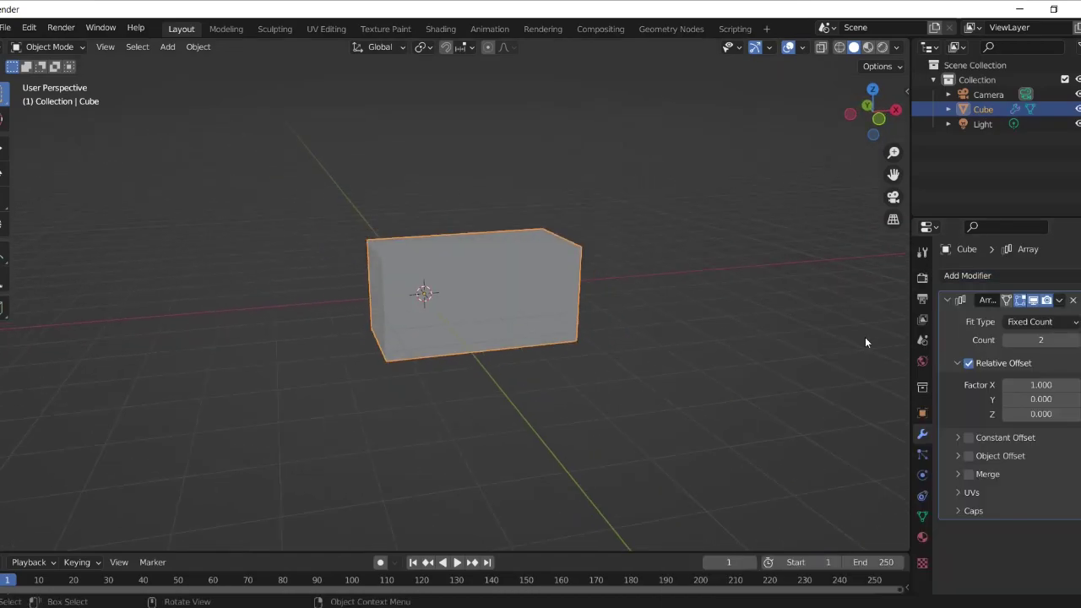
pyautogui.click(1076, 339)
pyautogui.click(1075, 339)
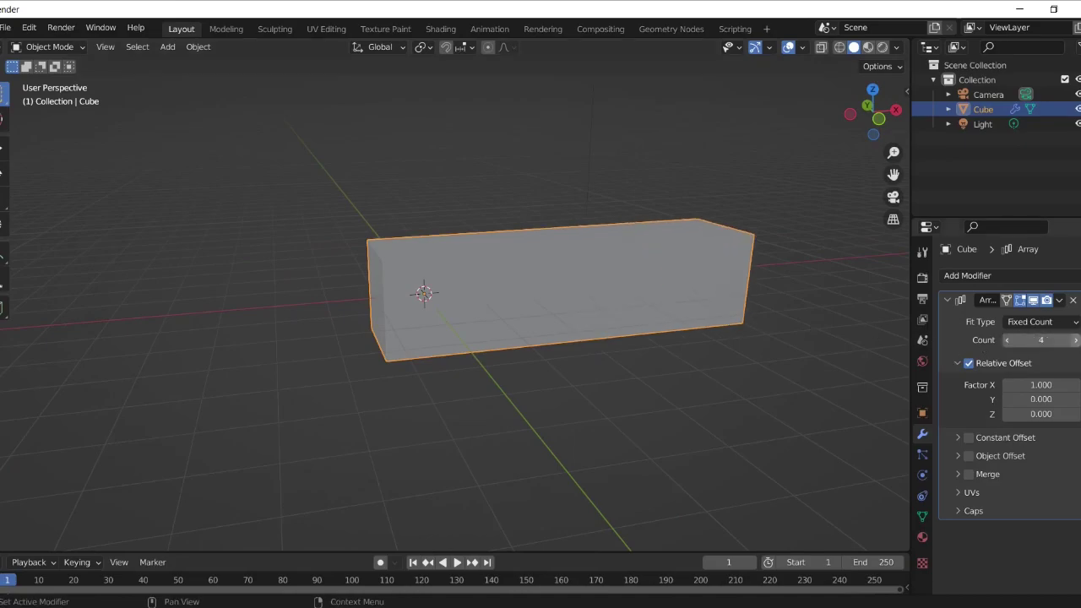
pyautogui.click(1007, 340)
# - Set the array's Relative Offset Y to 2.0 and Count to 5
pyautogui.moveTo(1052, 405); pyautogui.dragTo(1077, 404)
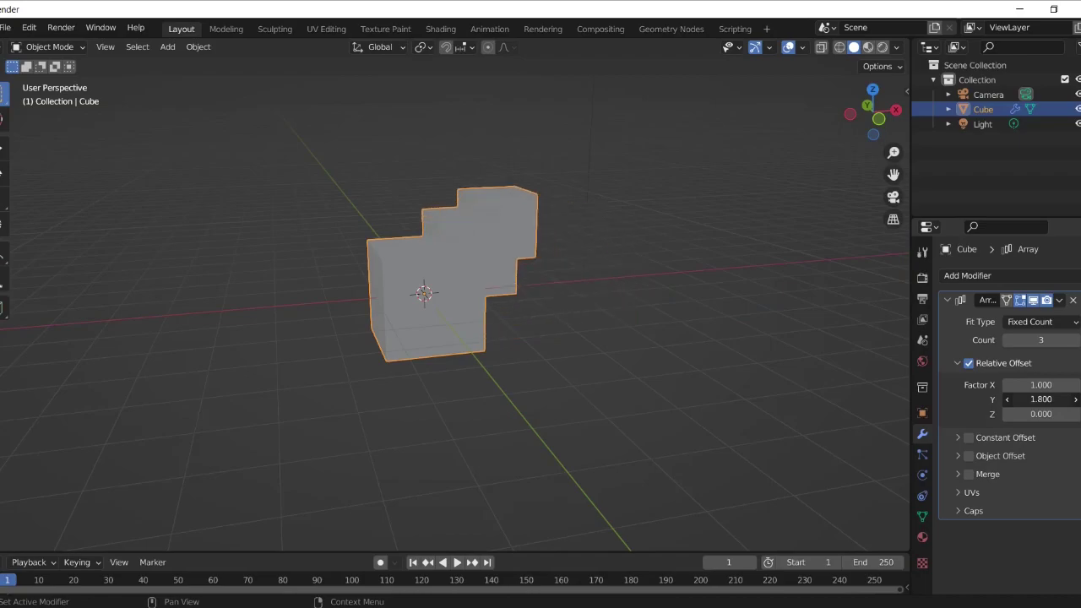
pyautogui.moveTo(724, 433)
pyautogui.mouseDown(button='middle')
pyautogui.moveTo(688, 442)
pyautogui.moveTo(710, 426)
pyautogui.mouseUp(button='middle')
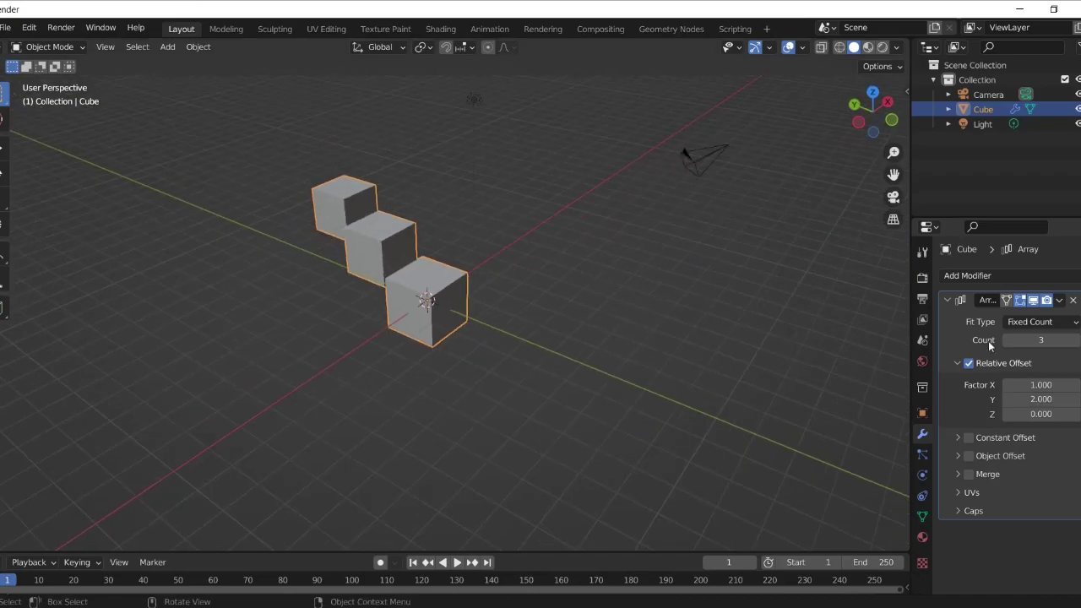
pyautogui.moveTo(1041, 340); pyautogui.dragTo(1066, 339)
pyautogui.click(1041, 340)
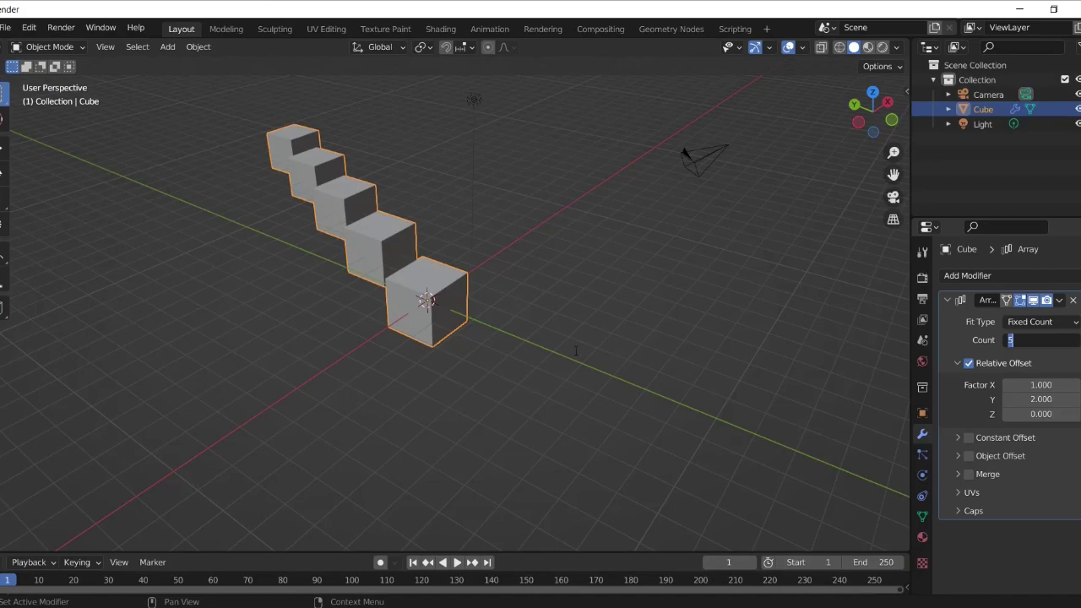
pyautogui.moveTo(576, 351)
pyautogui.mouseDown(button='middle')
pyautogui.moveTo(477, 344)
pyautogui.moveTo(539, 314)
pyautogui.moveTo(642, 306)
pyautogui.mouseUp(button='middle')
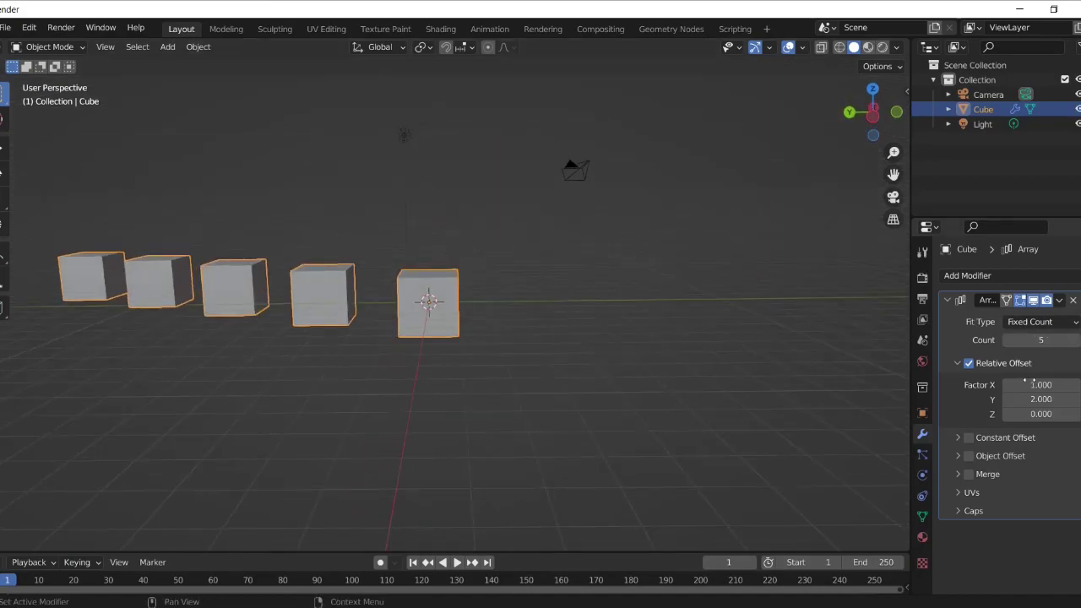
# - Set Relative Offset Z to 2.5 and enlarge the timeline area
pyautogui.moveTo(1041, 414); pyautogui.dragTo(610, 325)
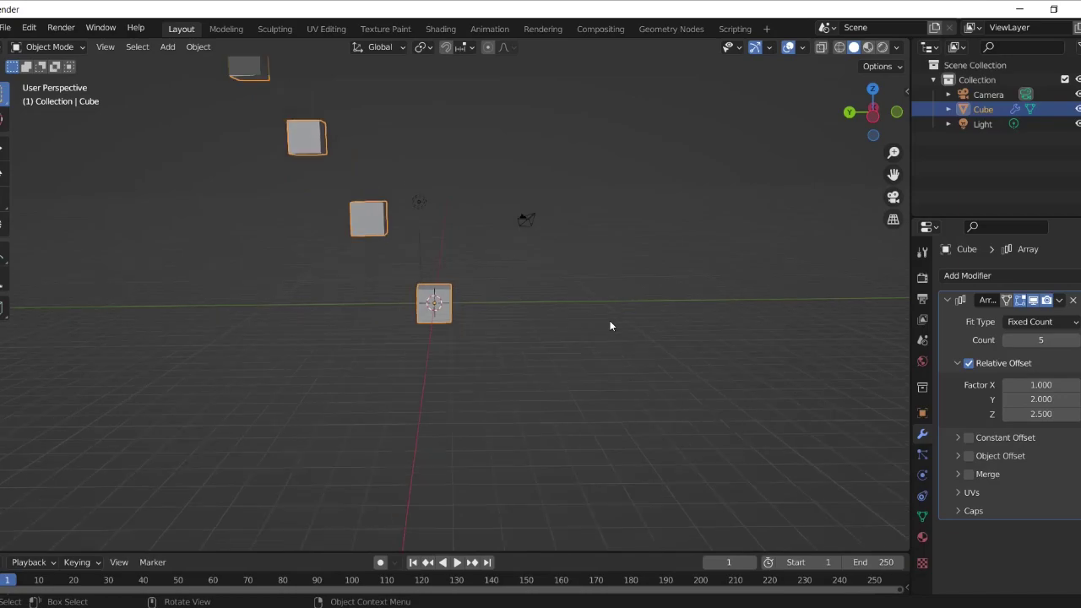
pyautogui.scroll(-3, 611, 326)
pyautogui.moveTo(604, 321)
pyautogui.mouseDown(button='middle')
pyautogui.moveTo(486, 343)
pyautogui.moveTo(409, 325)
pyautogui.moveTo(520, 322)
pyautogui.moveTo(465, 391)
pyautogui.moveTo(497, 324)
pyautogui.moveTo(553, 338)
pyautogui.moveTo(453, 363)
pyautogui.moveTo(550, 367)
pyautogui.moveTo(594, 356)
pyautogui.moveTo(584, 370)
pyautogui.moveTo(598, 547)
pyautogui.mouseUp(button='middle')
pyautogui.scroll(2, 515, 333)
pyautogui.scroll(2, 522, 343)
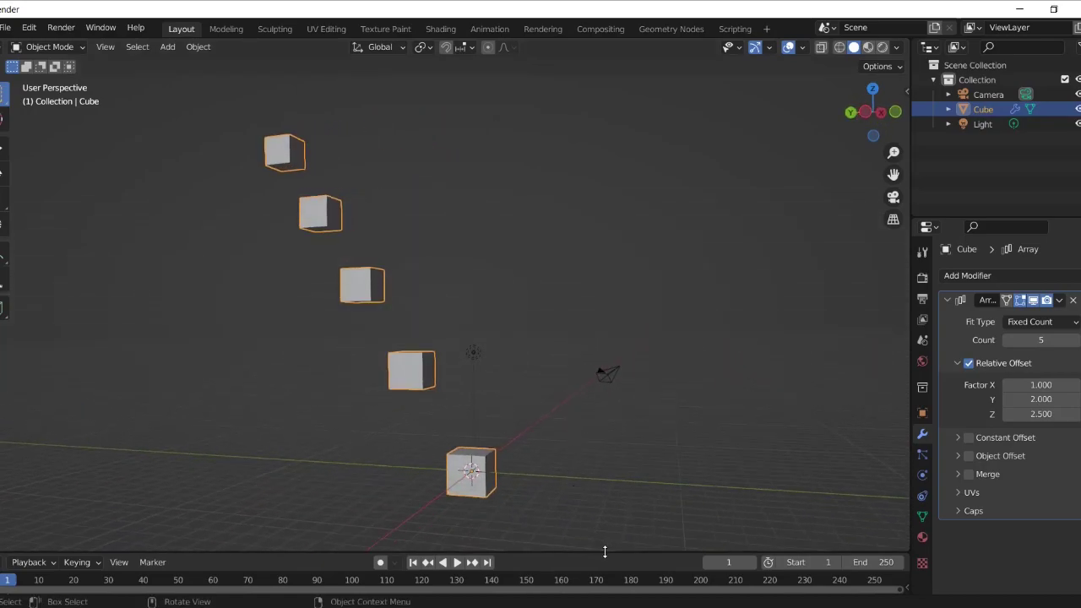
pyautogui.moveTo(605, 552); pyautogui.dragTo(618, 522)
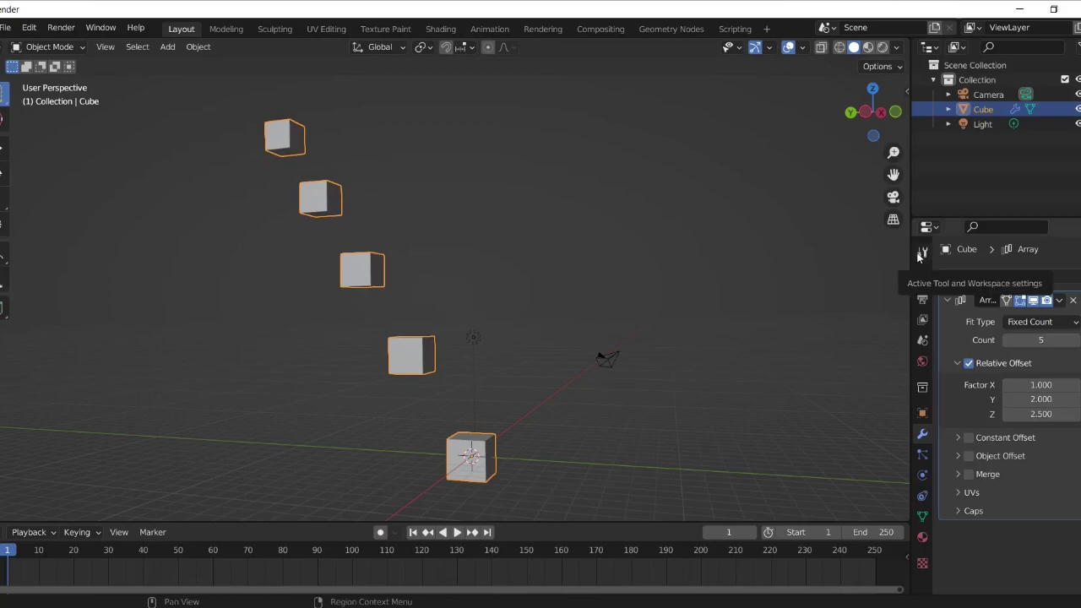
# - Show the Render Properties and orbit until the cube row stands nearly vertical
pyautogui.click(921, 253)
pyautogui.click(923, 278)
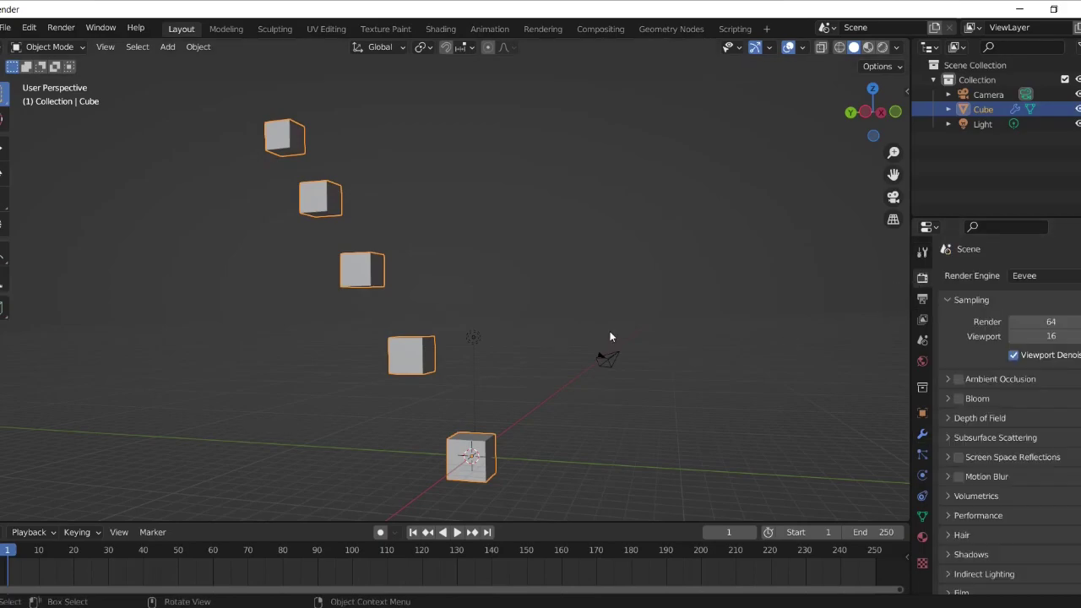
pyautogui.moveTo(610, 331)
pyautogui.mouseDown(button='middle')
pyautogui.moveTo(498, 315)
pyautogui.moveTo(535, 344)
pyautogui.mouseUp(button='middle')
pyautogui.scroll(4, 536, 338)
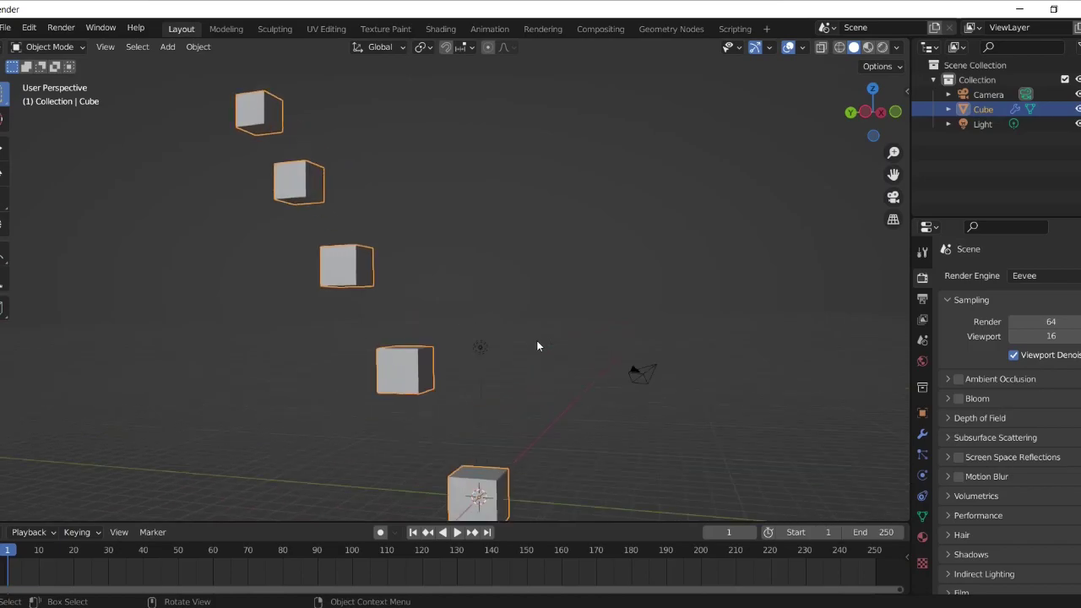
pyautogui.scroll(-2, 536, 341)
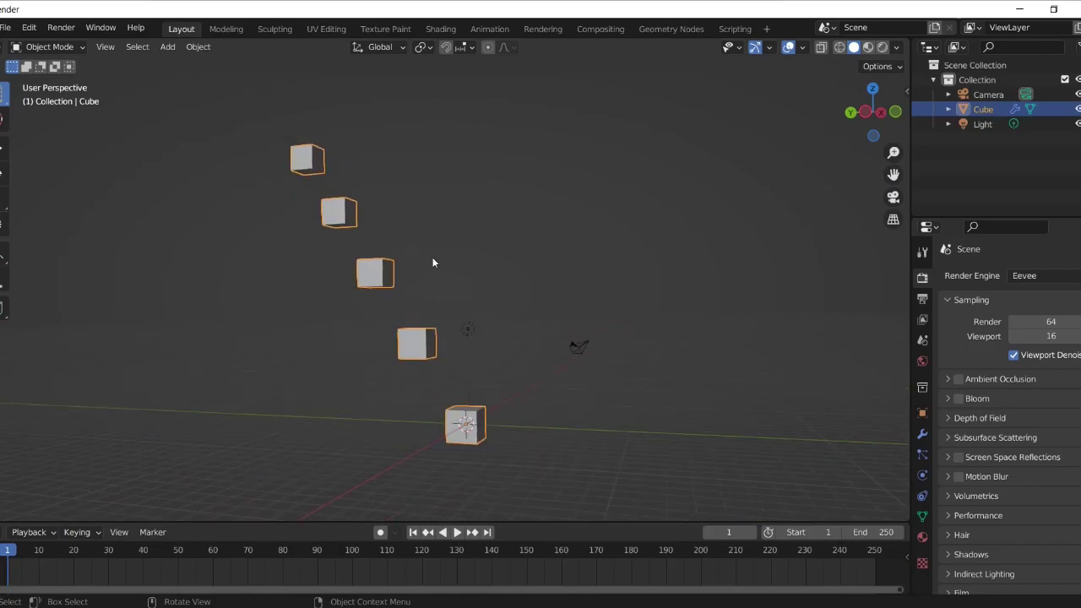
pyautogui.moveTo(539, 282)
pyautogui.mouseDown(button='middle')
pyautogui.moveTo(448, 340)
pyautogui.moveTo(330, 301)
pyautogui.moveTo(275, 313)
pyautogui.moveTo(69, 295)
pyautogui.moveTo(610, 293)
pyautogui.moveTo(676, 337)
pyautogui.moveTo(457, 332)
pyautogui.moveTo(496, 305)
pyautogui.mouseUp(button='middle')
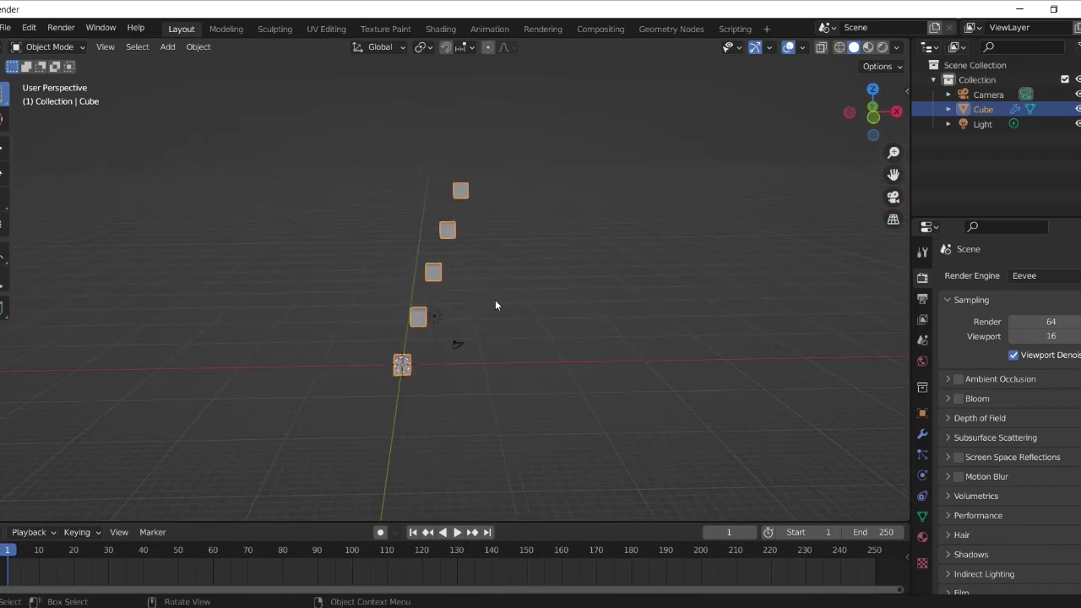
pyautogui.scroll(1, 530, 252)
pyautogui.scroll(2, 530, 252)
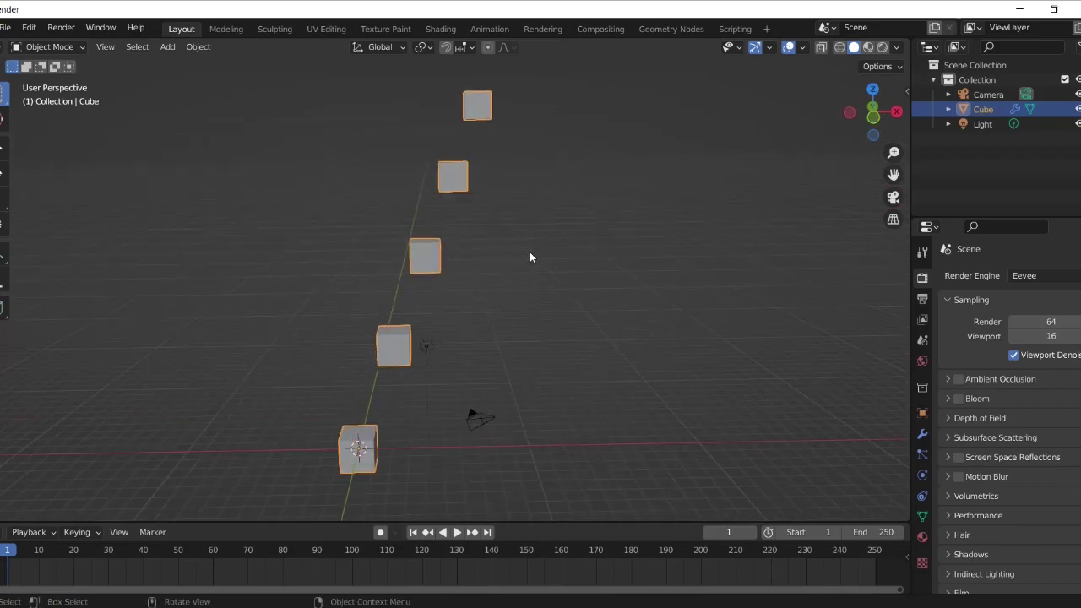
pyautogui.moveTo(478, 306)
pyautogui.mouseDown(button='middle')
pyautogui.moveTo(507, 306)
pyautogui.moveTo(558, 280)
pyautogui.moveTo(596, 283)
pyautogui.moveTo(678, 295)
pyautogui.moveTo(720, 332)
pyautogui.moveTo(642, 332)
pyautogui.moveTo(660, 325)
pyautogui.moveTo(661, 347)
pyautogui.moveTo(611, 354)
pyautogui.mouseUp(button='middle')
pyautogui.moveTo(603, 306)
pyautogui.mouseDown(button='middle')
pyautogui.moveTo(625, 317)
pyautogui.moveTo(572, 322)
pyautogui.moveTo(509, 289)
pyautogui.mouseUp(button='middle')
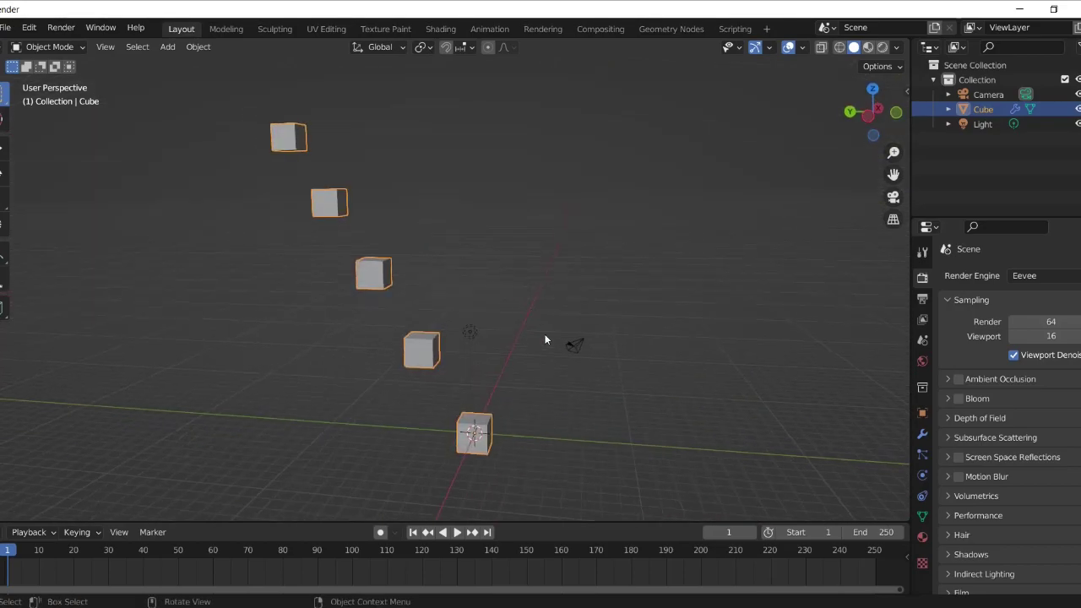
# - Move the five-cube array slightly with G and confirm the new position
pyautogui.press('g')
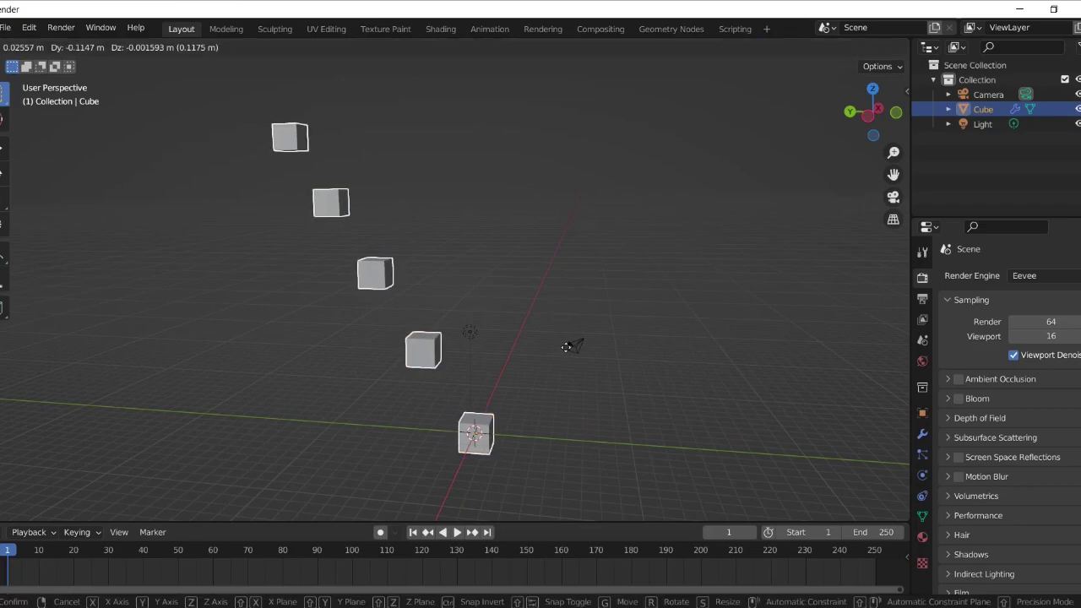
pyautogui.click(578, 344)
pyautogui.moveTo(578, 343)
pyautogui.mouseDown(button='middle')
pyautogui.moveTo(545, 426)
pyautogui.moveTo(463, 429)
pyautogui.mouseUp(button='middle')
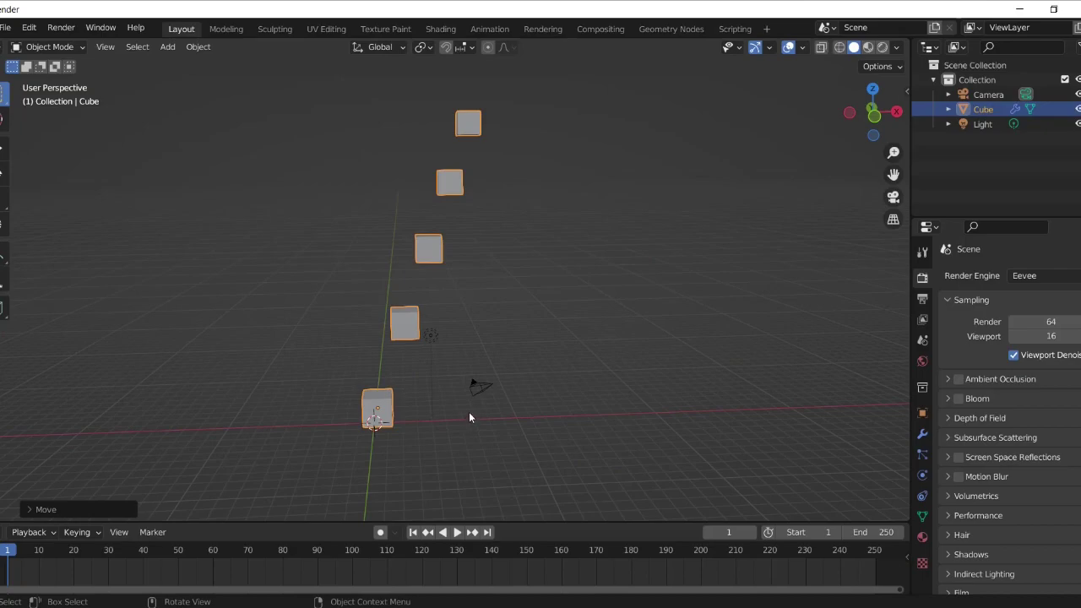